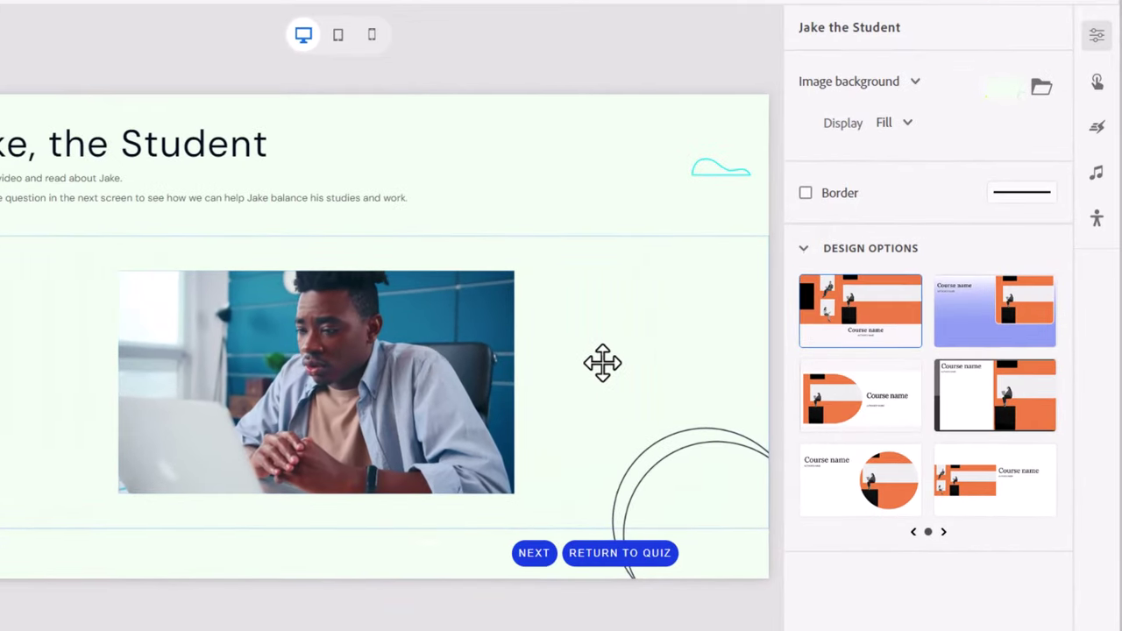
# Make the Next button on the Jake the Student slide go to the next slide on Click/Tap.
pyautogui.click(731, 558)
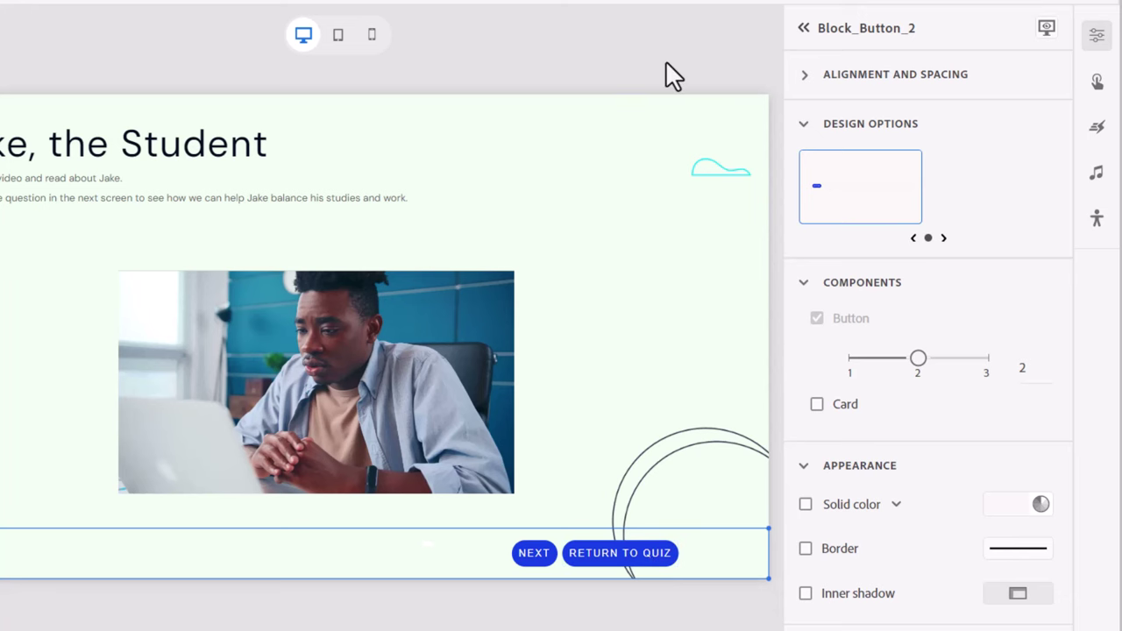
pyautogui.click(527, 555)
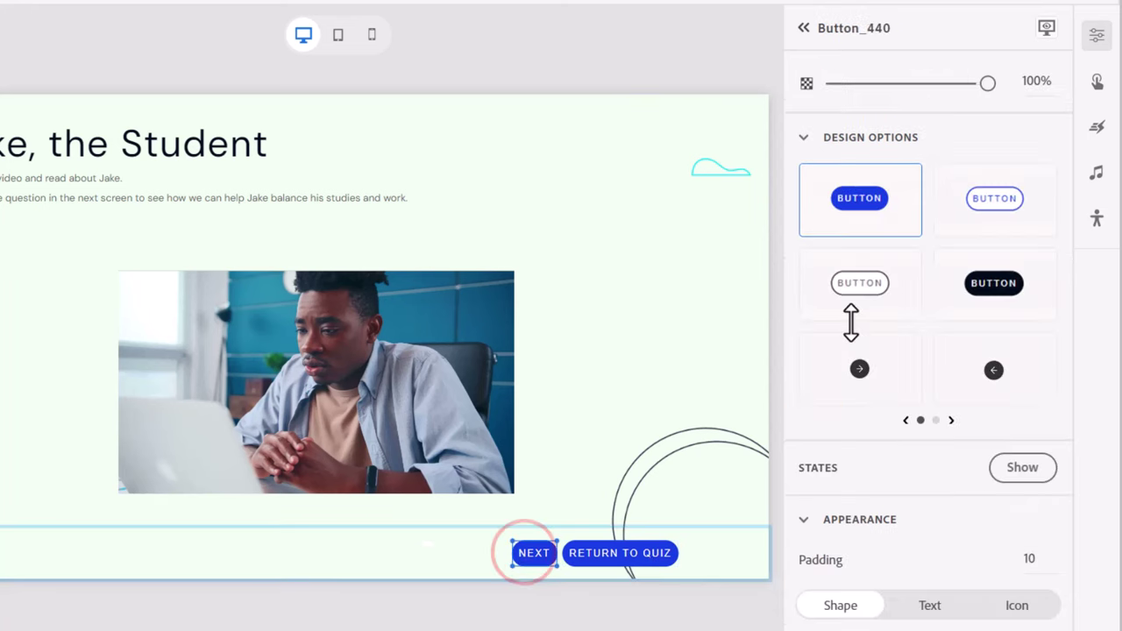
pyautogui.click(1097, 83)
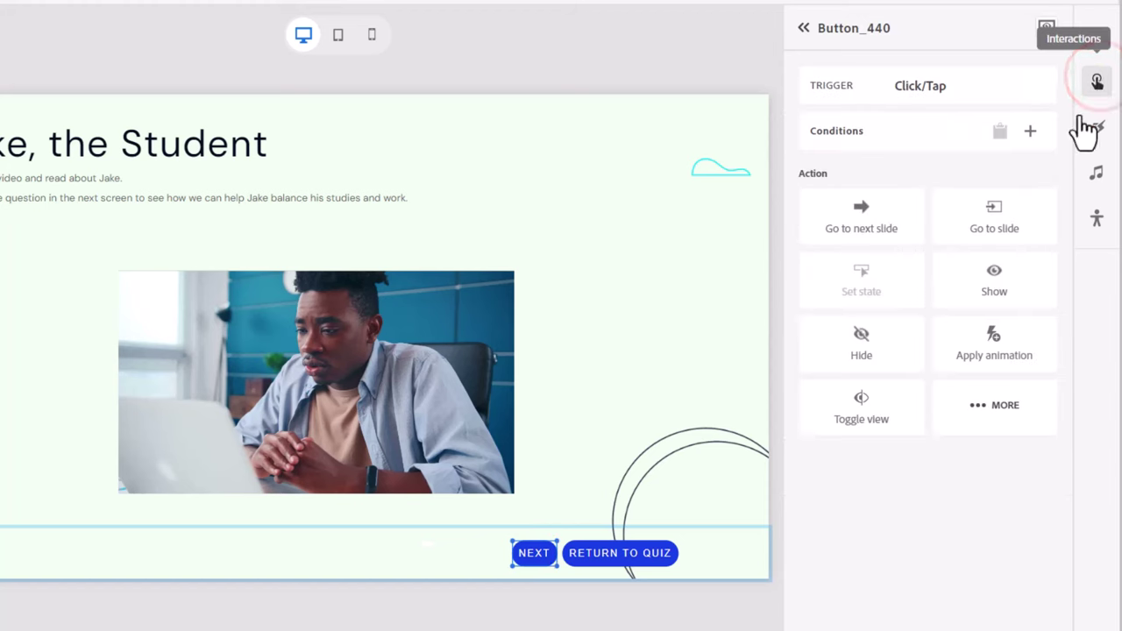
pyautogui.click(863, 215)
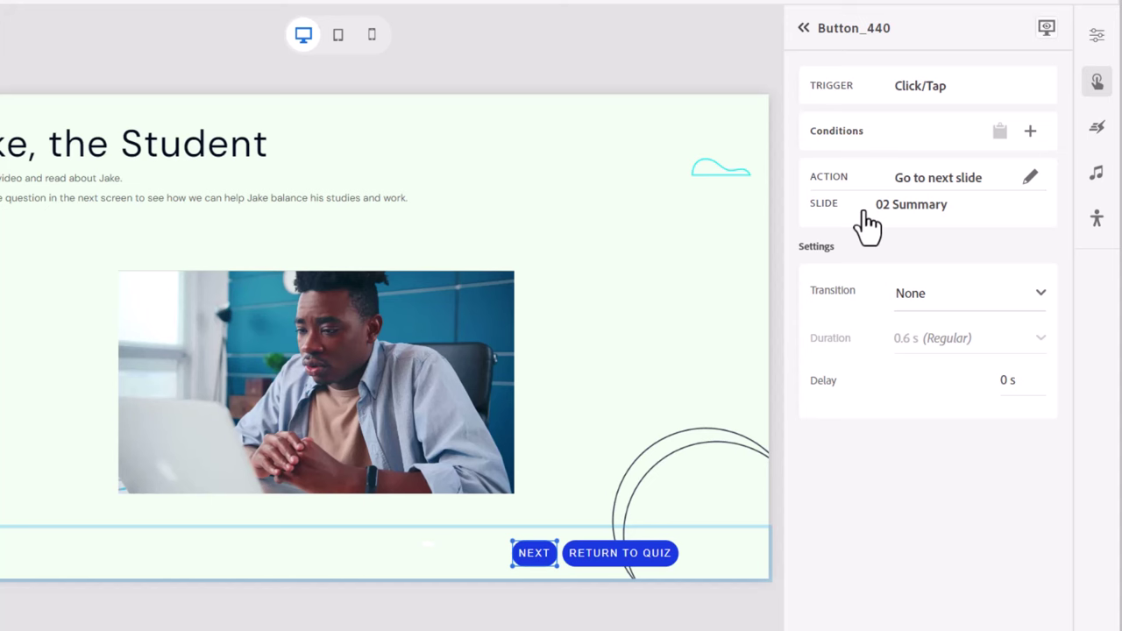
# Give the Return to Quiz button a Click/Tap action of Return to quiz and hide the button during publish.
pyautogui.click(629, 556)
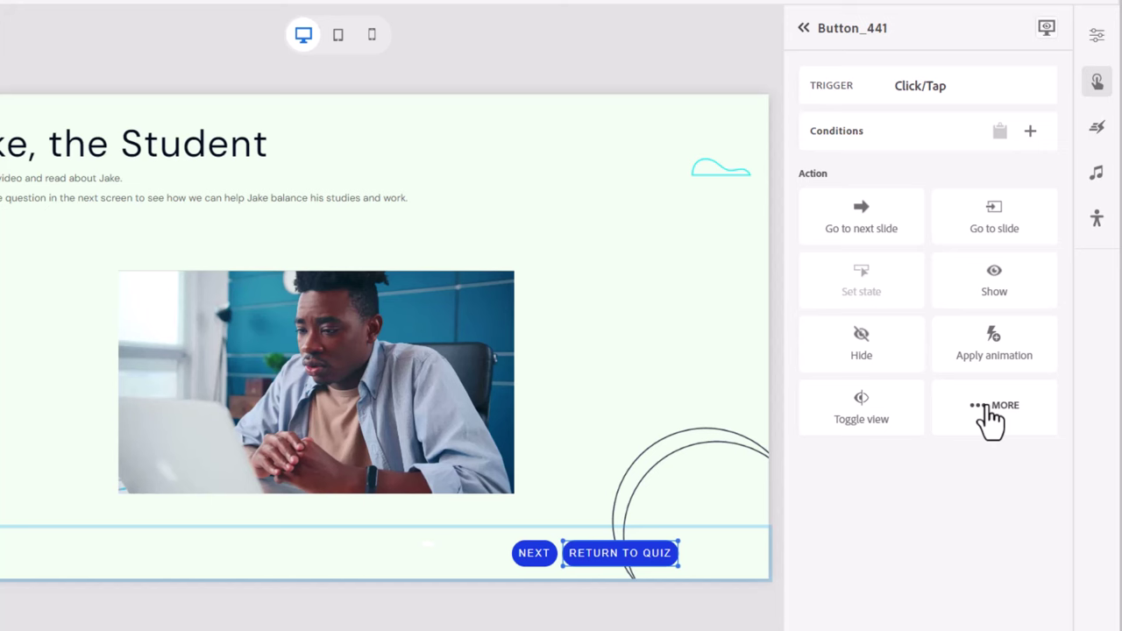
pyautogui.click(991, 413)
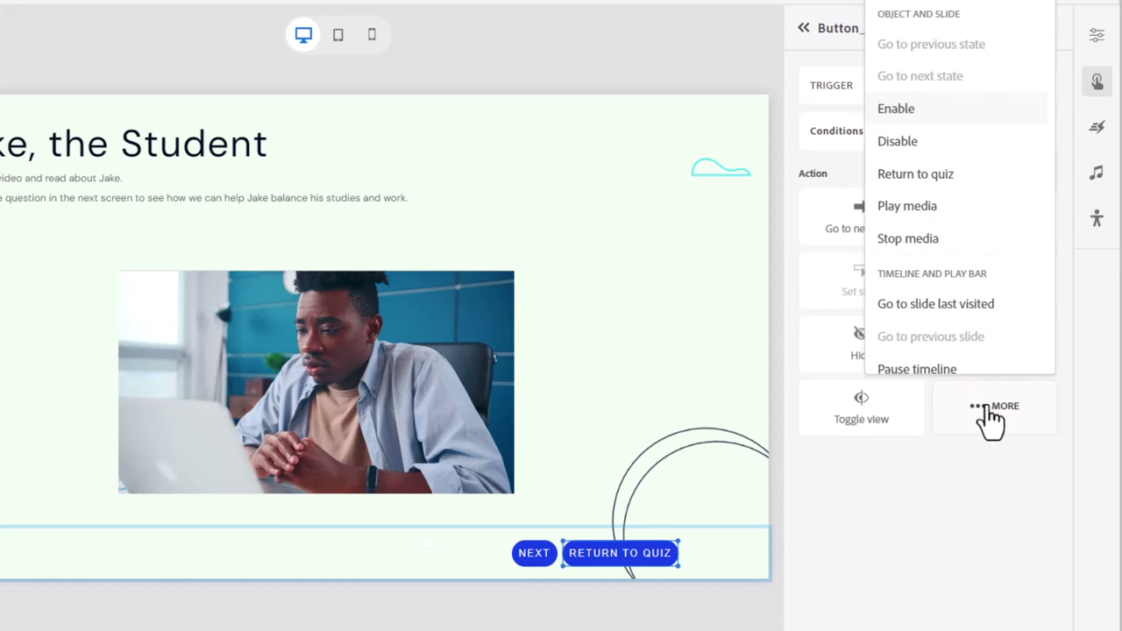
pyautogui.scroll(-1, 941, 306)
pyautogui.click(916, 131)
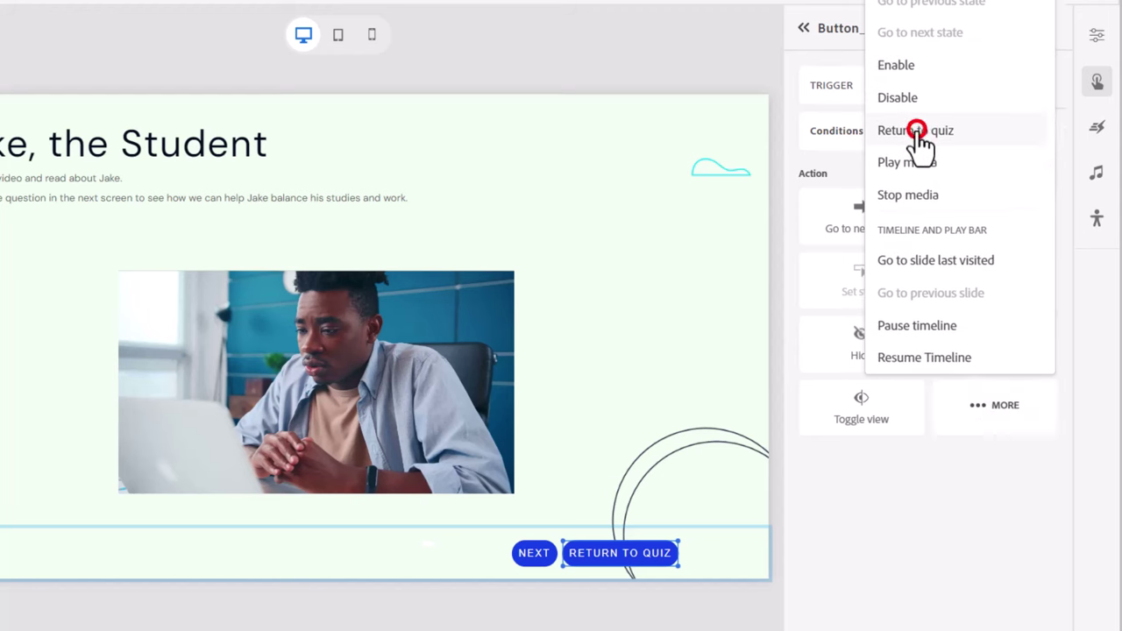
pyautogui.click(1024, 596)
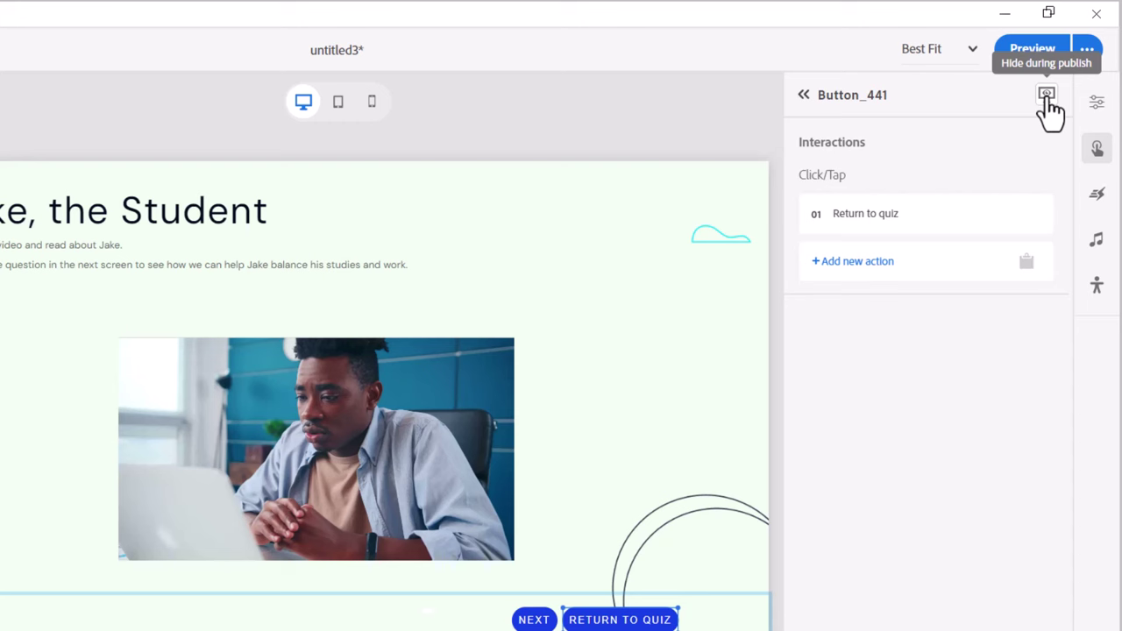
pyautogui.click(1047, 94)
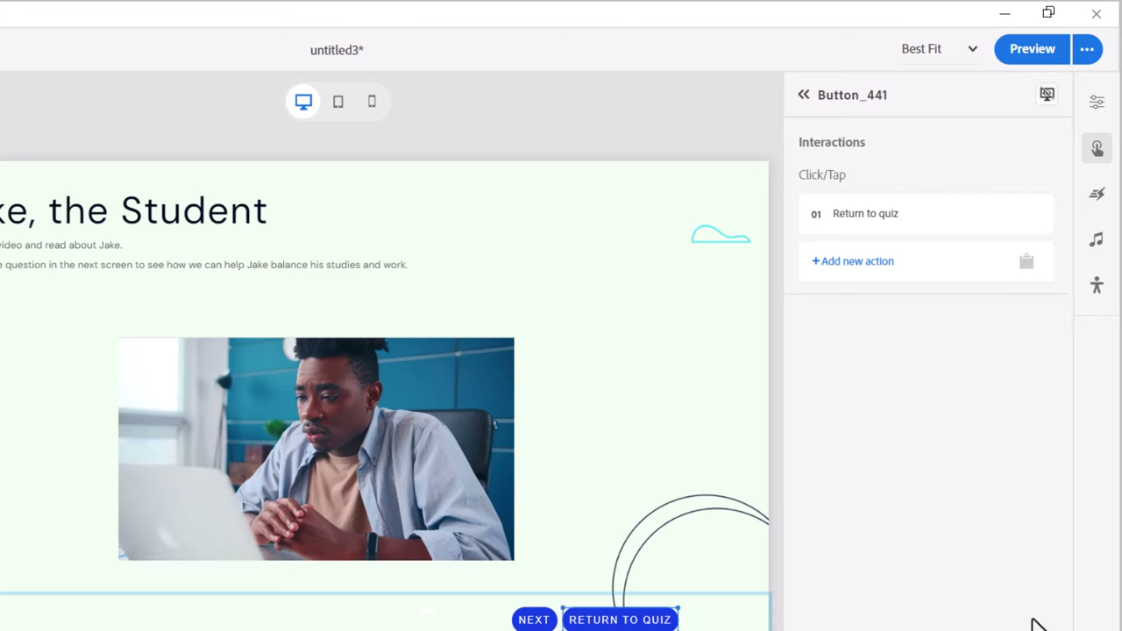
# Add a slide interaction with the Slide Enter trigger to the Jake the Student slide.
pyautogui.click(652, 99)
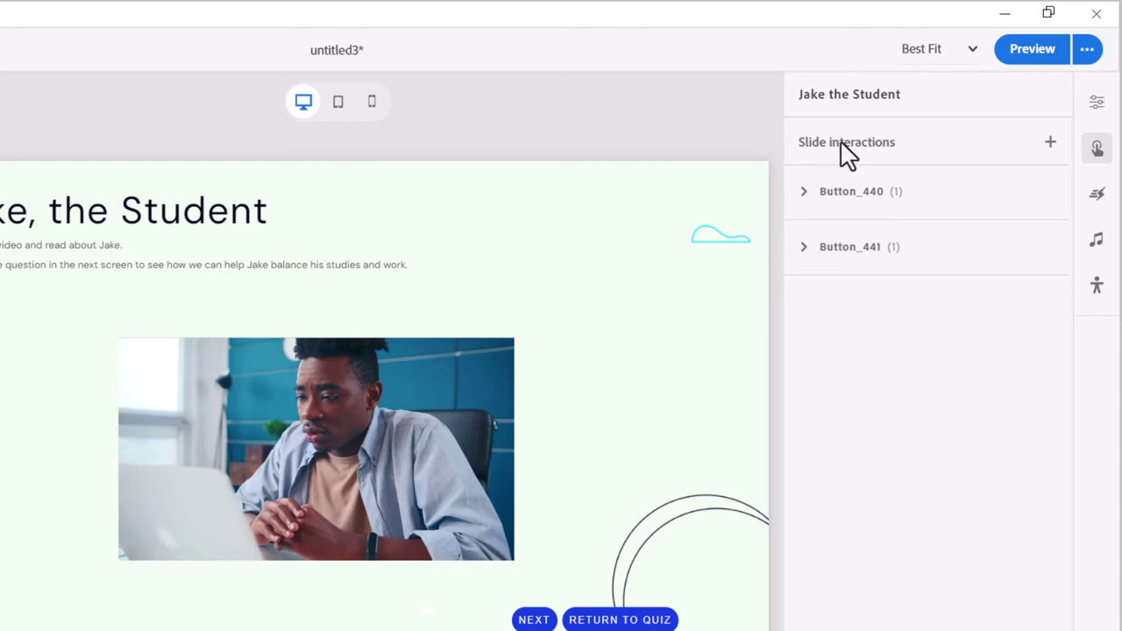
pyautogui.click(1050, 144)
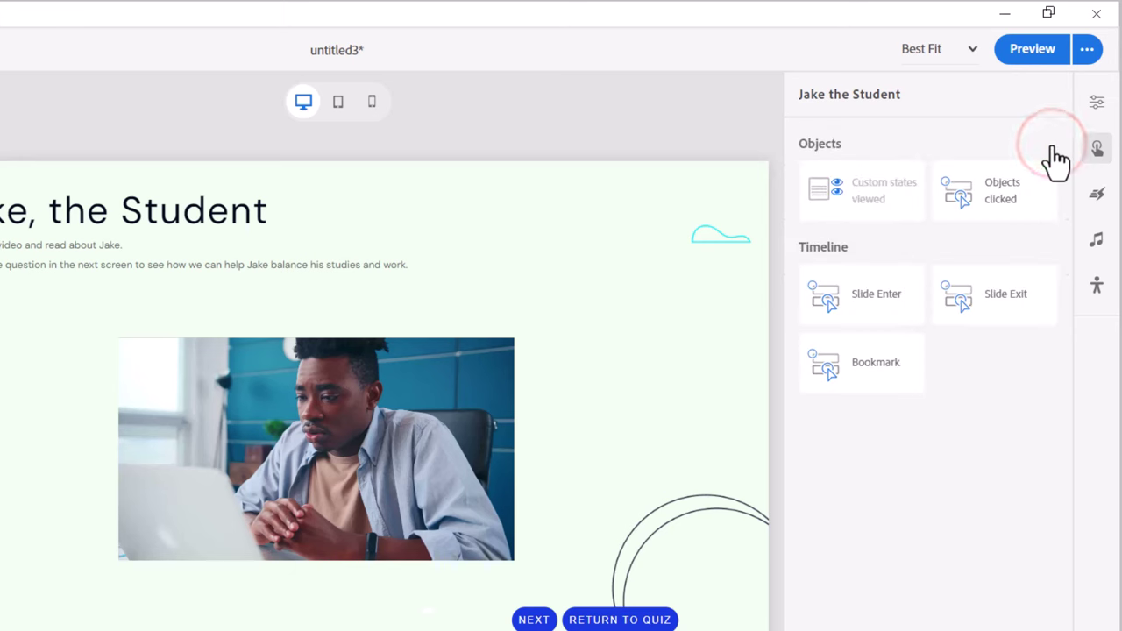
pyautogui.click(863, 305)
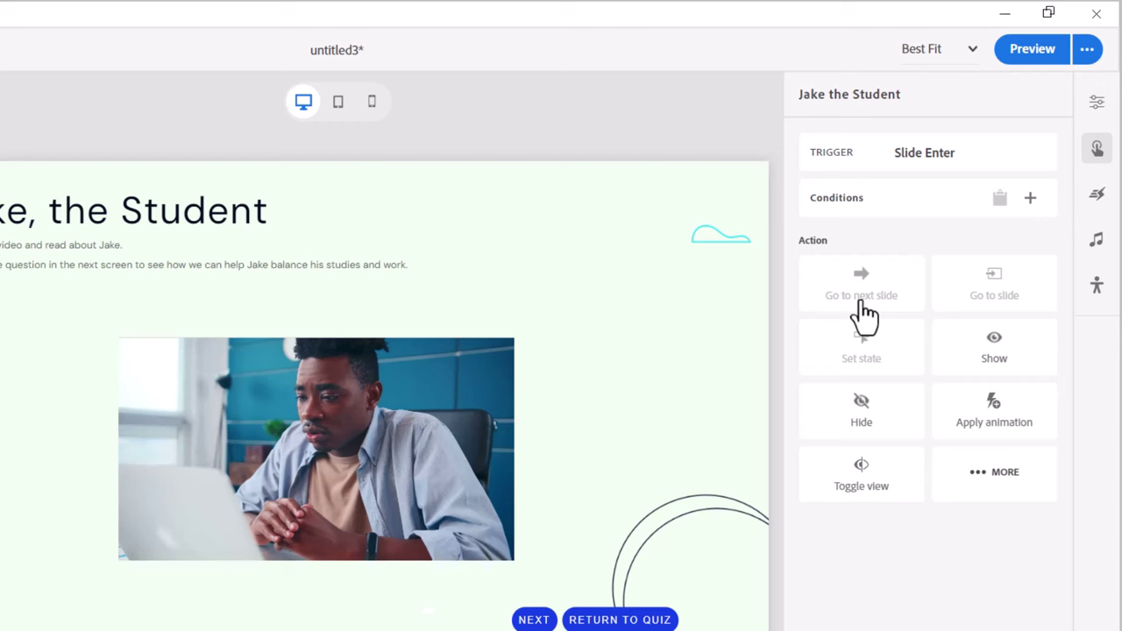
# Add a condition to the Slide Enter interaction requiring the system variable Quiz.InScope to equal the value True.
pyautogui.click(1031, 201)
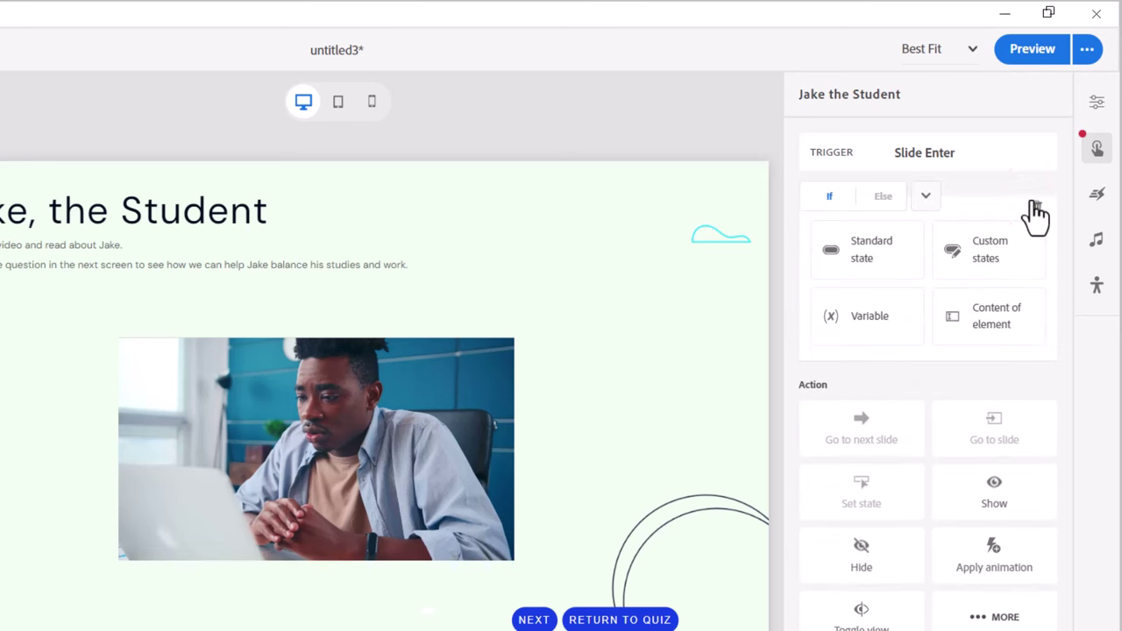
pyautogui.click(868, 323)
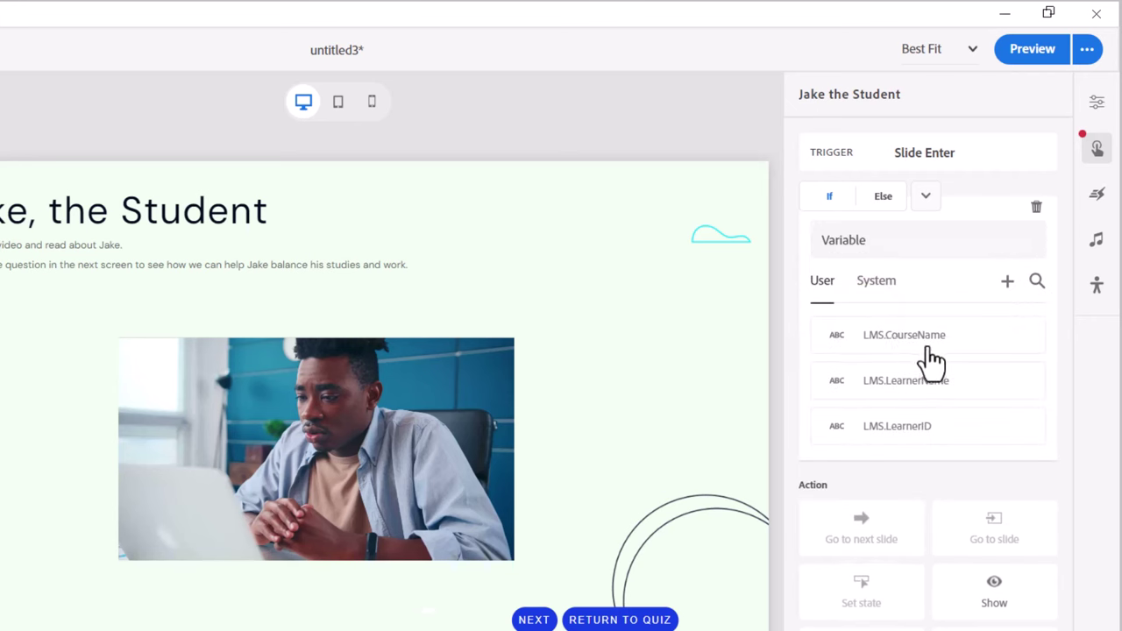
pyautogui.click(877, 282)
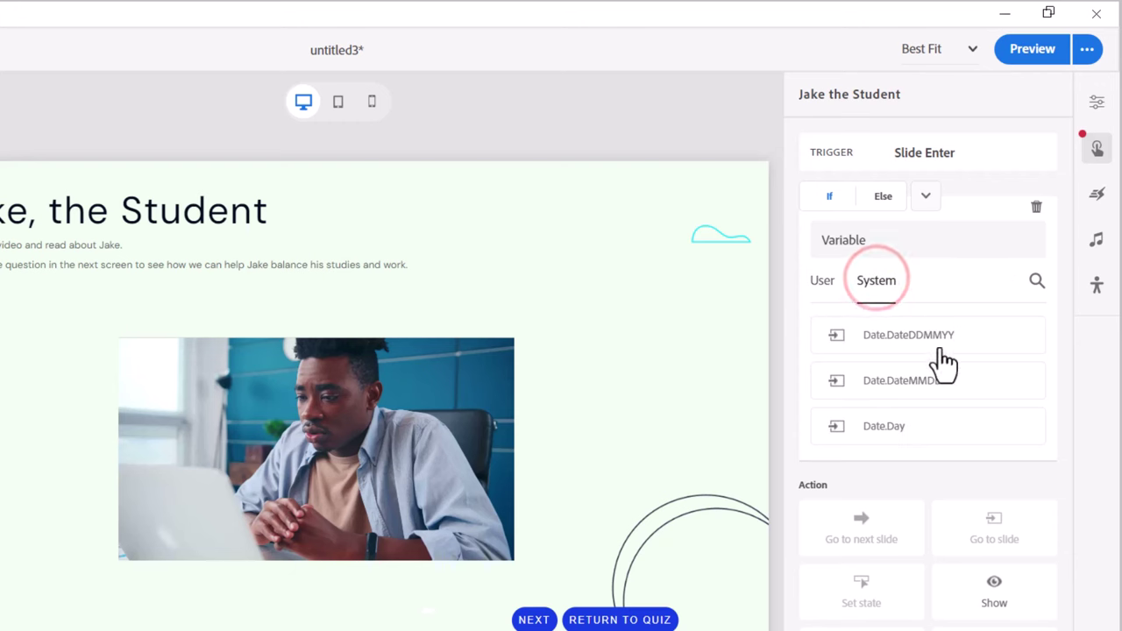
pyautogui.scroll(-5, 959, 403)
pyautogui.scroll(-4, 962, 404)
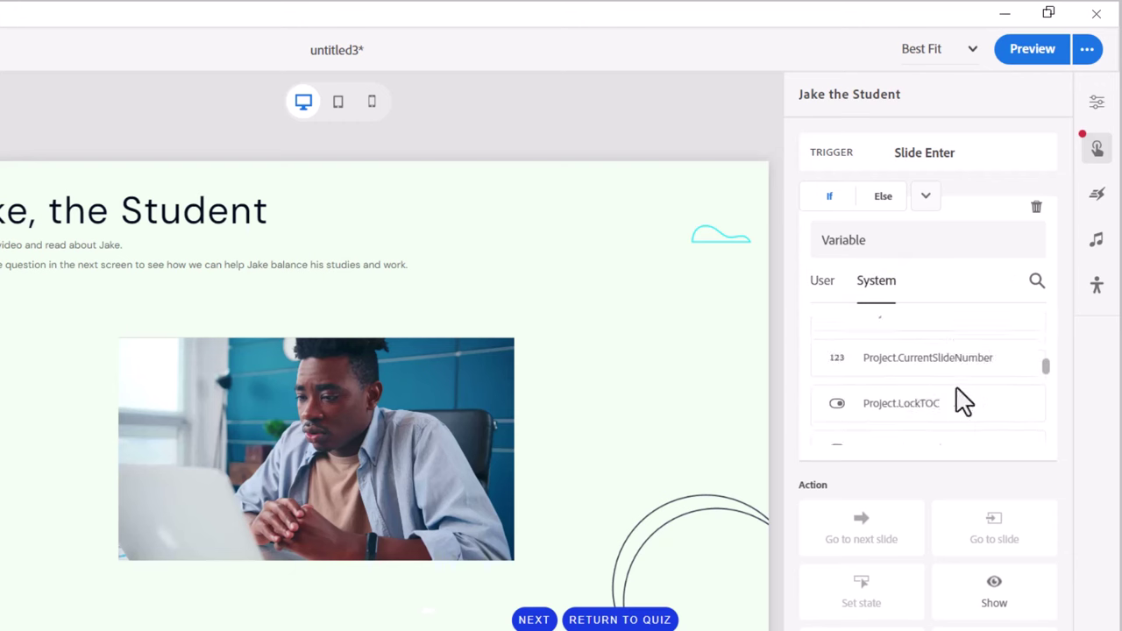
pyautogui.scroll(-5, 962, 401)
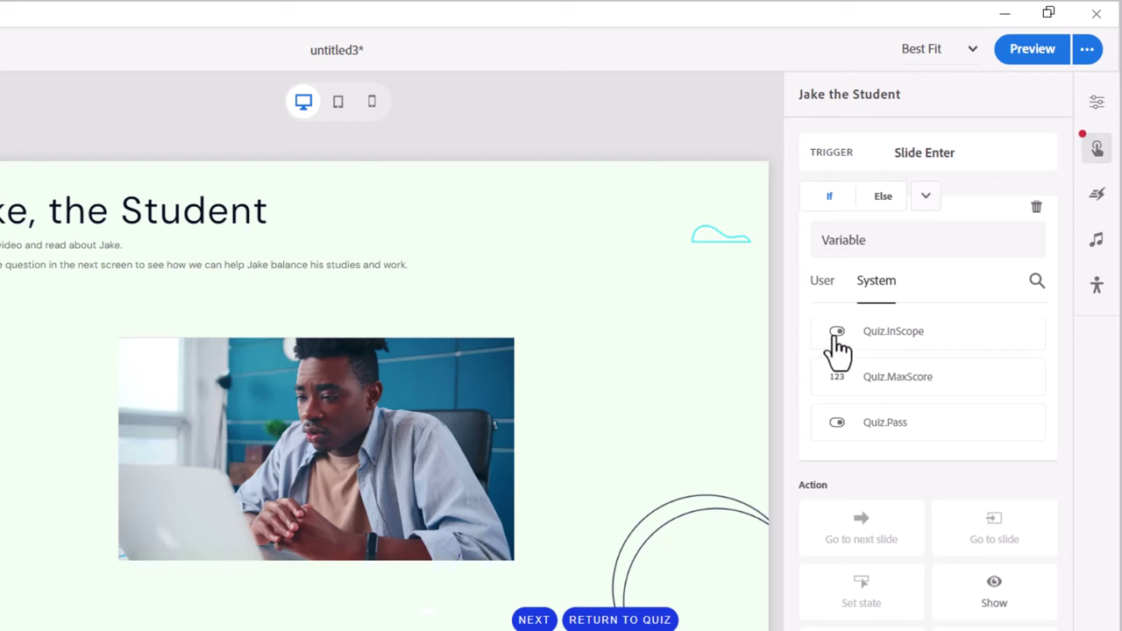
pyautogui.click(835, 340)
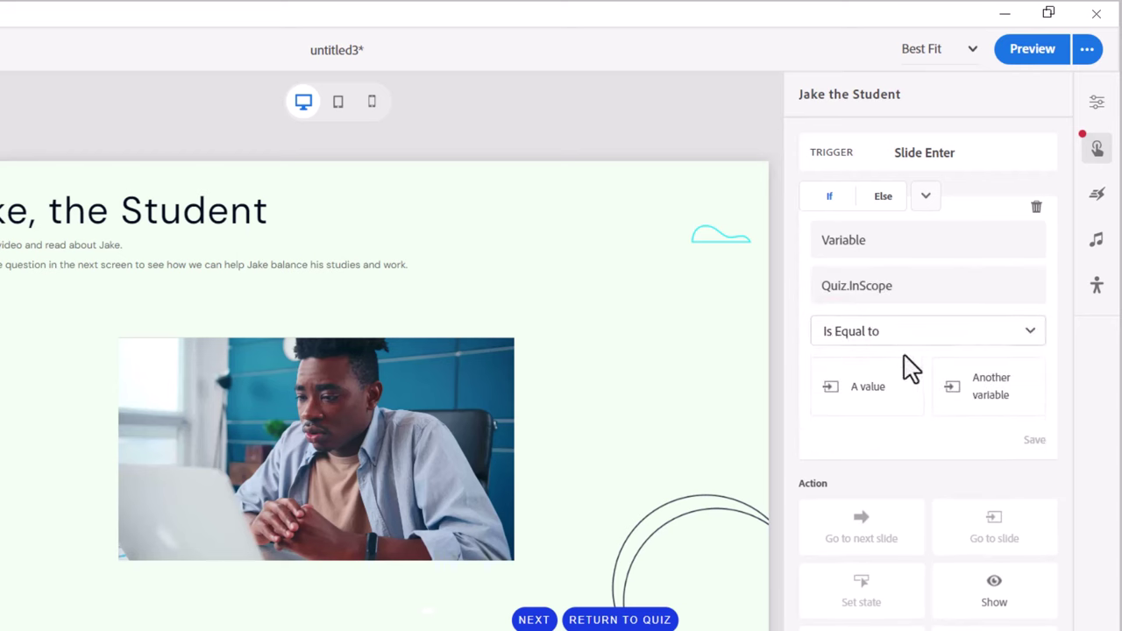
pyautogui.click(857, 394)
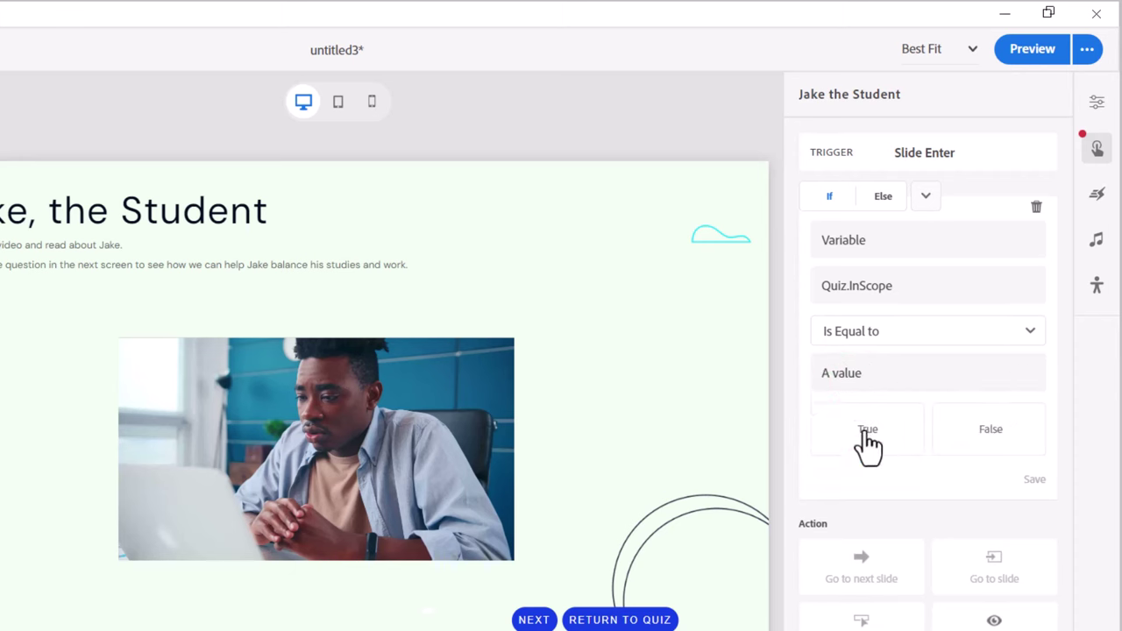
pyautogui.click(867, 431)
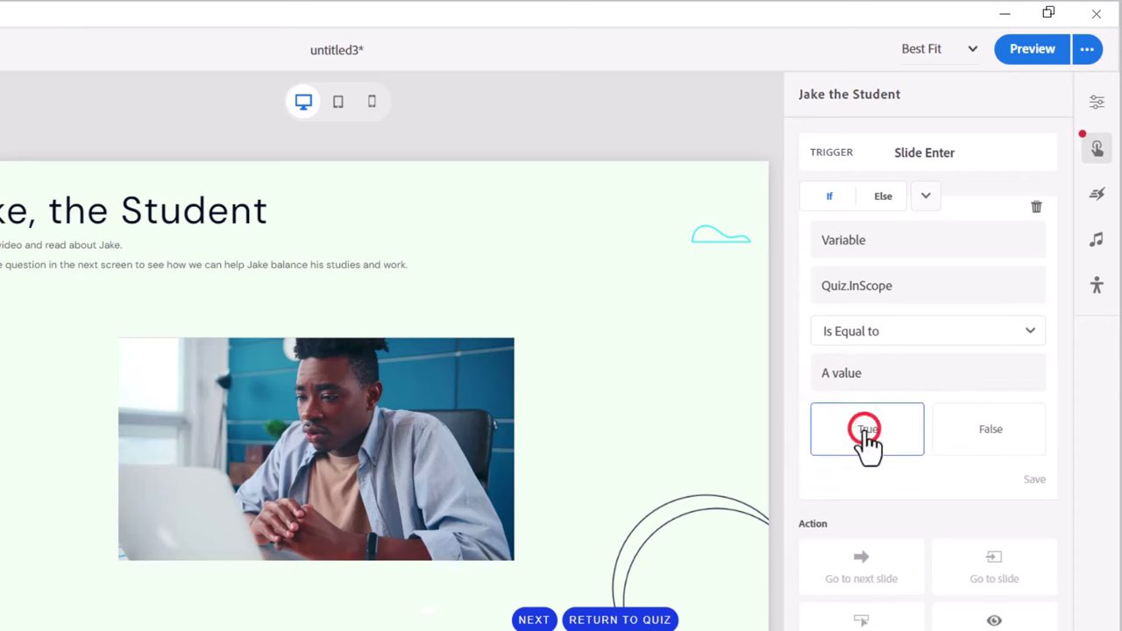
pyautogui.click(1035, 482)
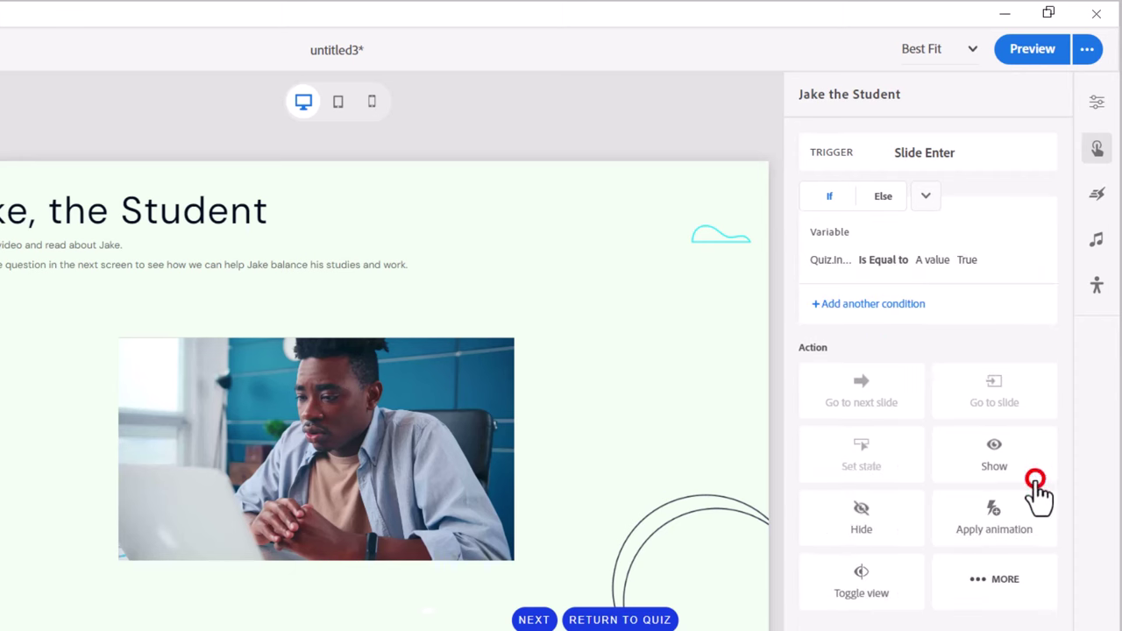
# Set the If action of the Slide Enter interaction to show the Return to Quiz button.
pyautogui.click(996, 456)
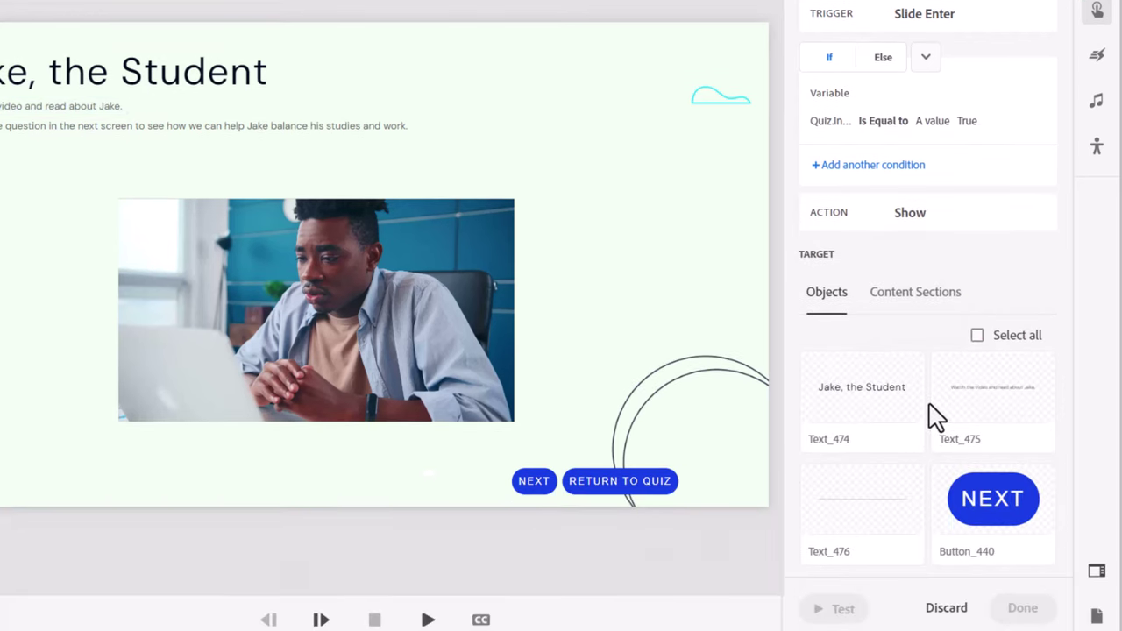
pyautogui.scroll(-3, 937, 417)
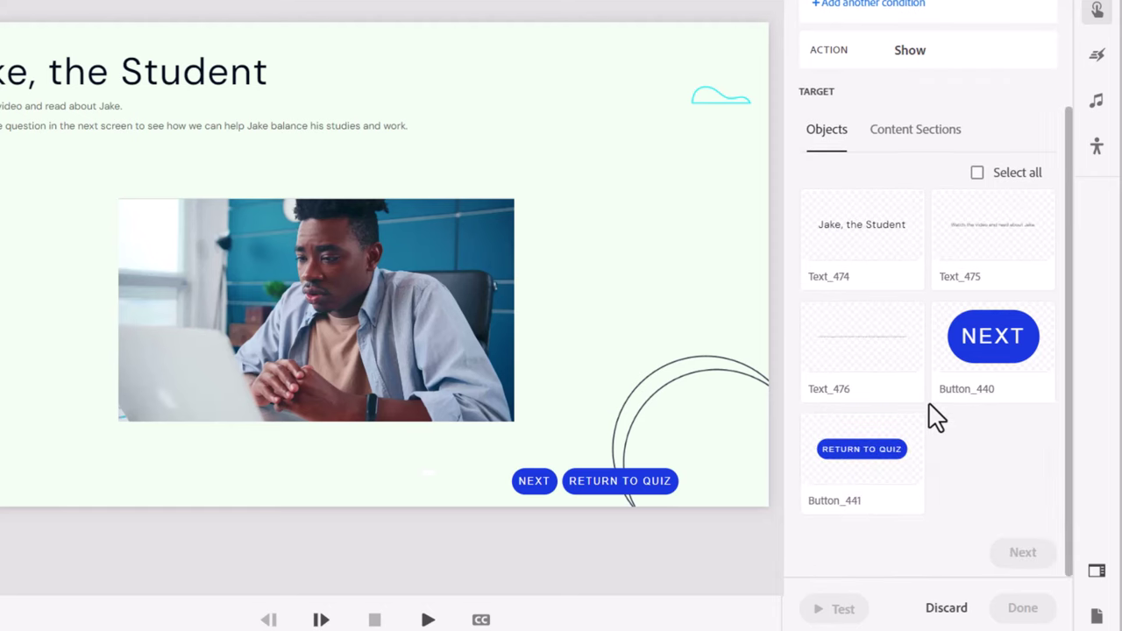
pyautogui.moveTo(815, 515)
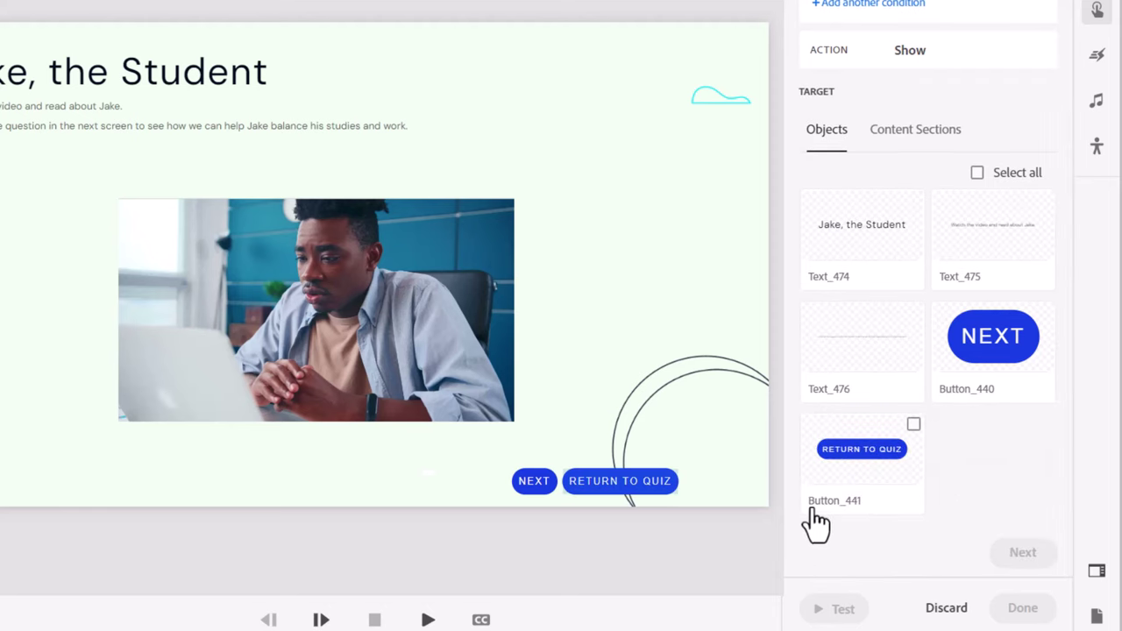
pyautogui.click(868, 470)
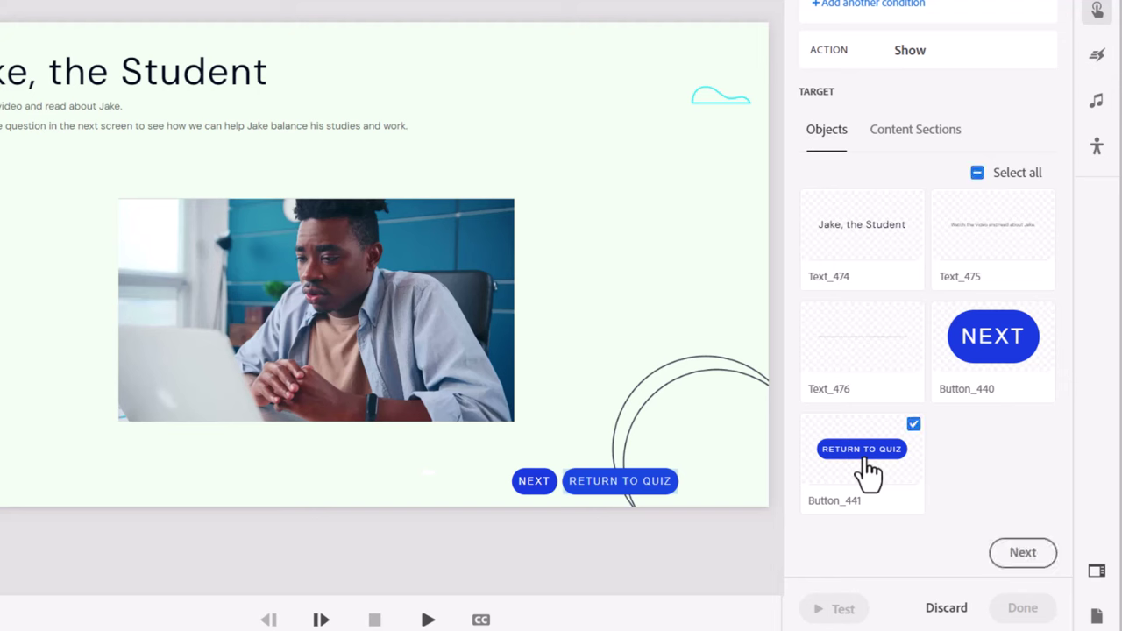
pyautogui.click(1022, 553)
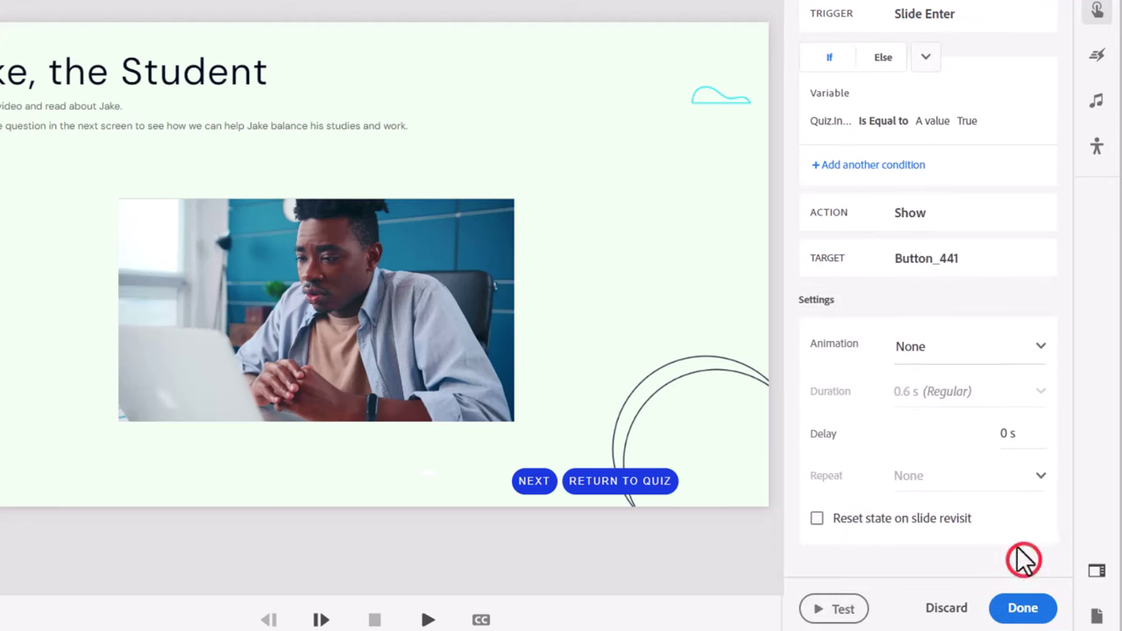
# Set the Else action to hide the Return to Quiz button and save the Slide Enter interaction.
pyautogui.click(884, 58)
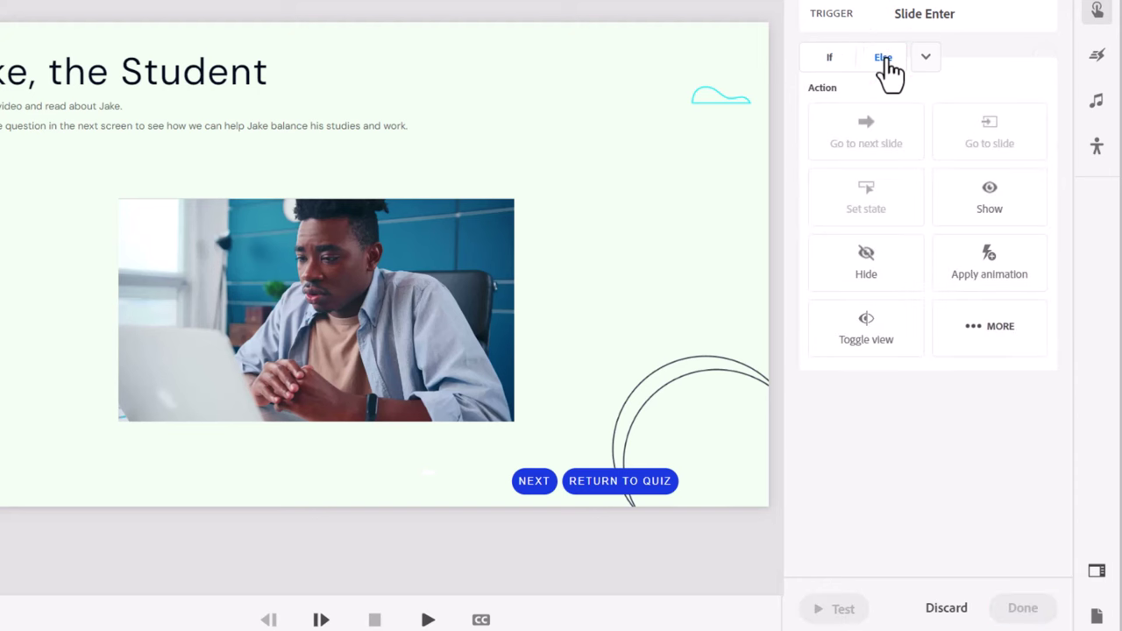
pyautogui.click(861, 263)
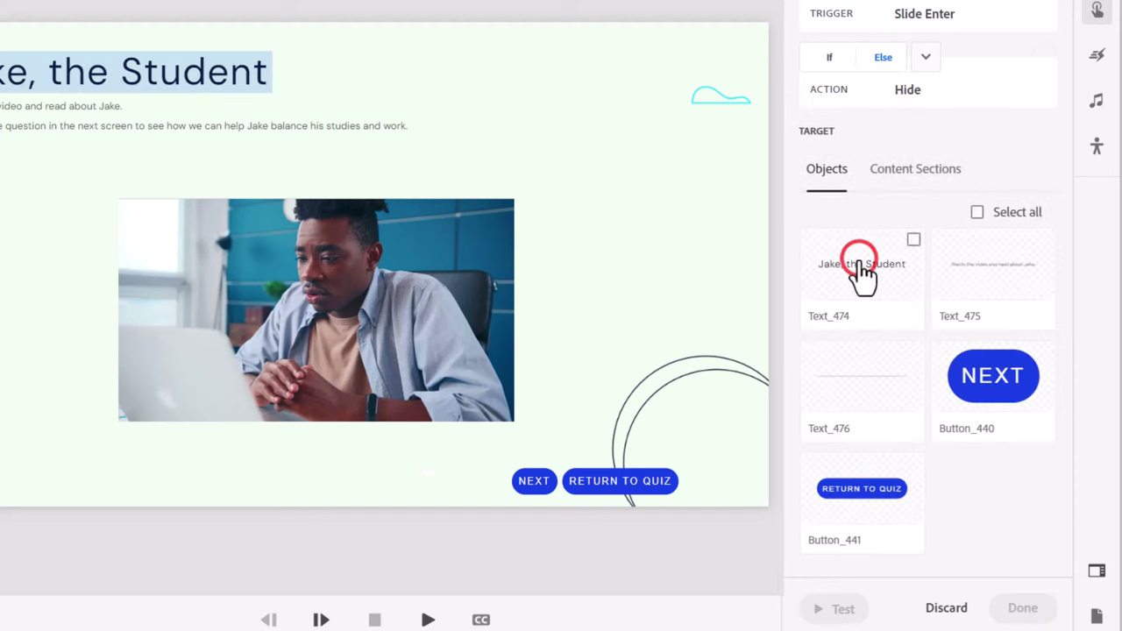
pyautogui.click(869, 478)
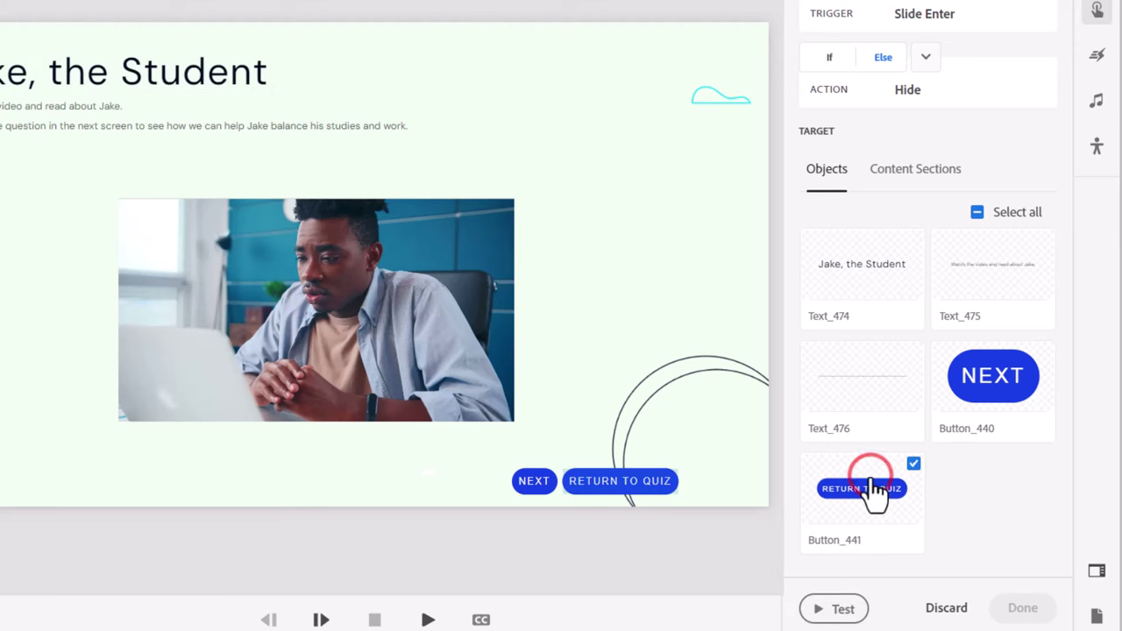
pyautogui.scroll(-3, 1040, 539)
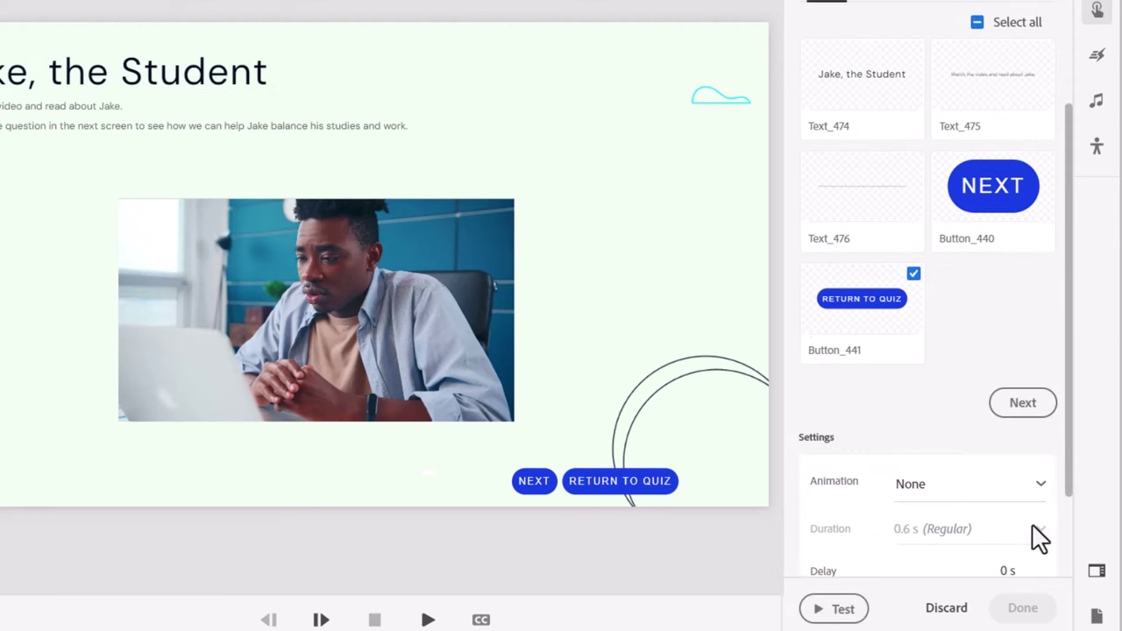
pyautogui.click(1031, 400)
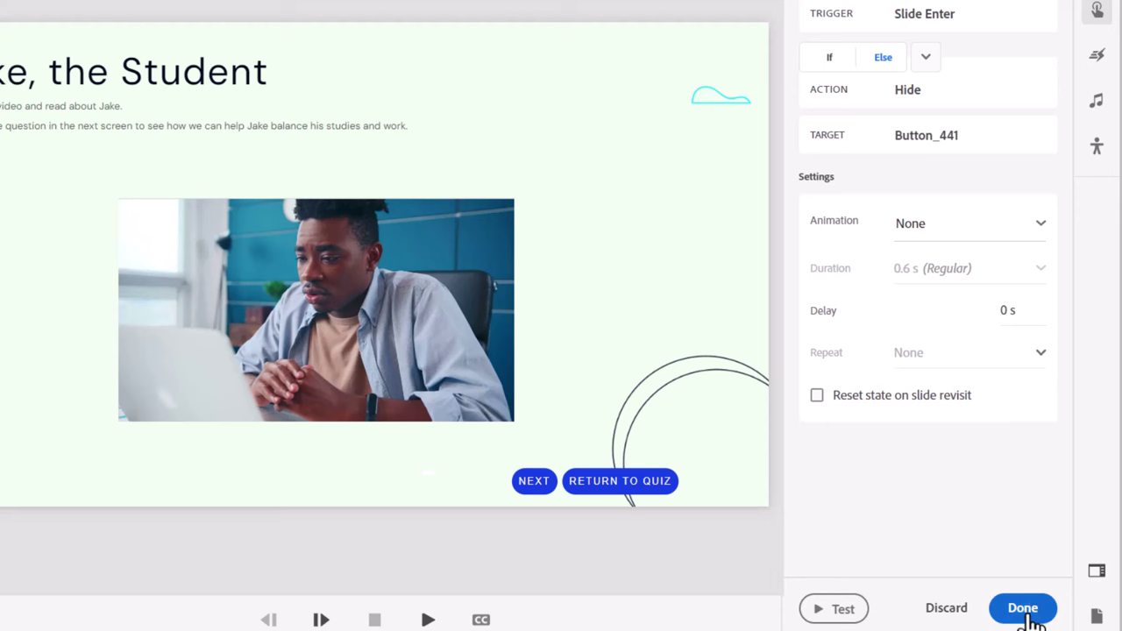
pyautogui.click(1026, 612)
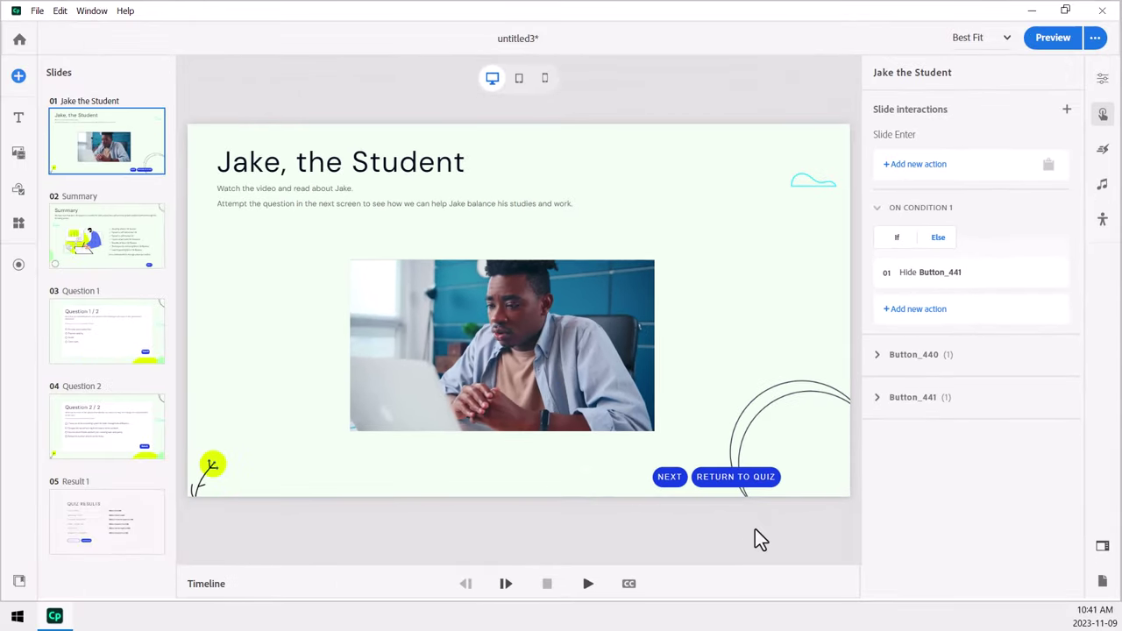
# Add a Click/Tap interaction to the Summary slide's Next button that goes to the next slide.
pyautogui.click(138, 234)
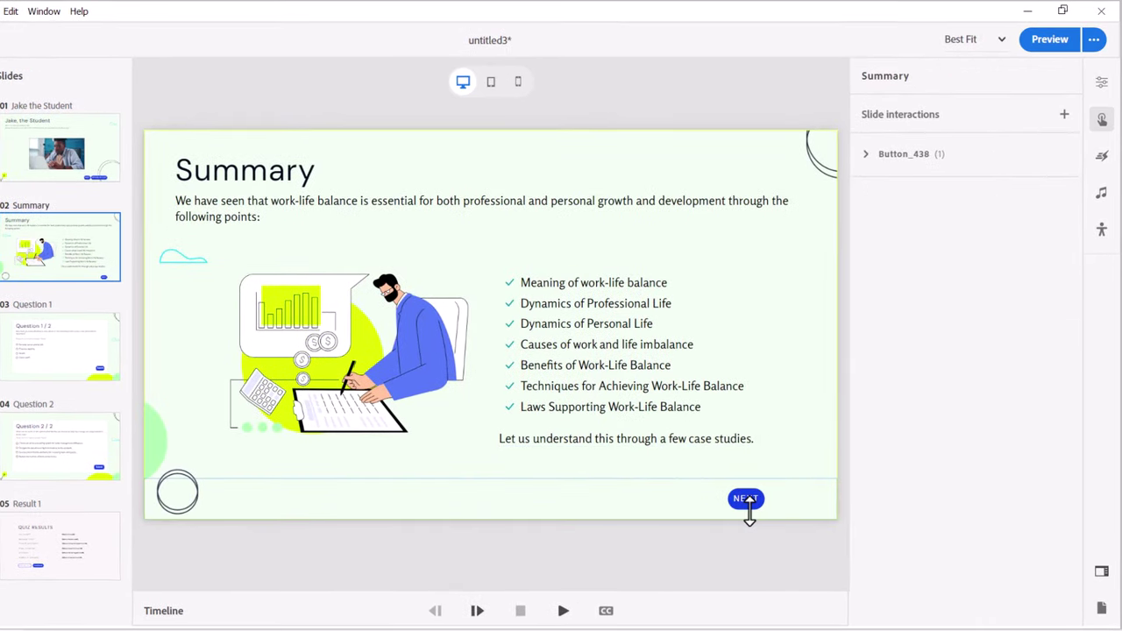
pyautogui.click(754, 501)
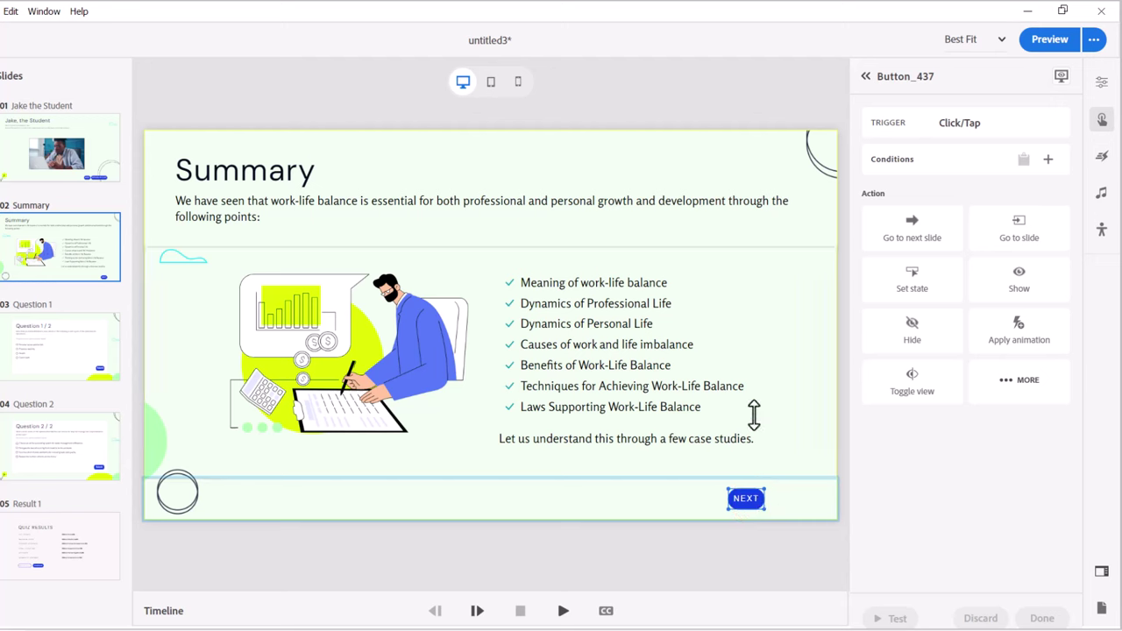
pyautogui.click(917, 224)
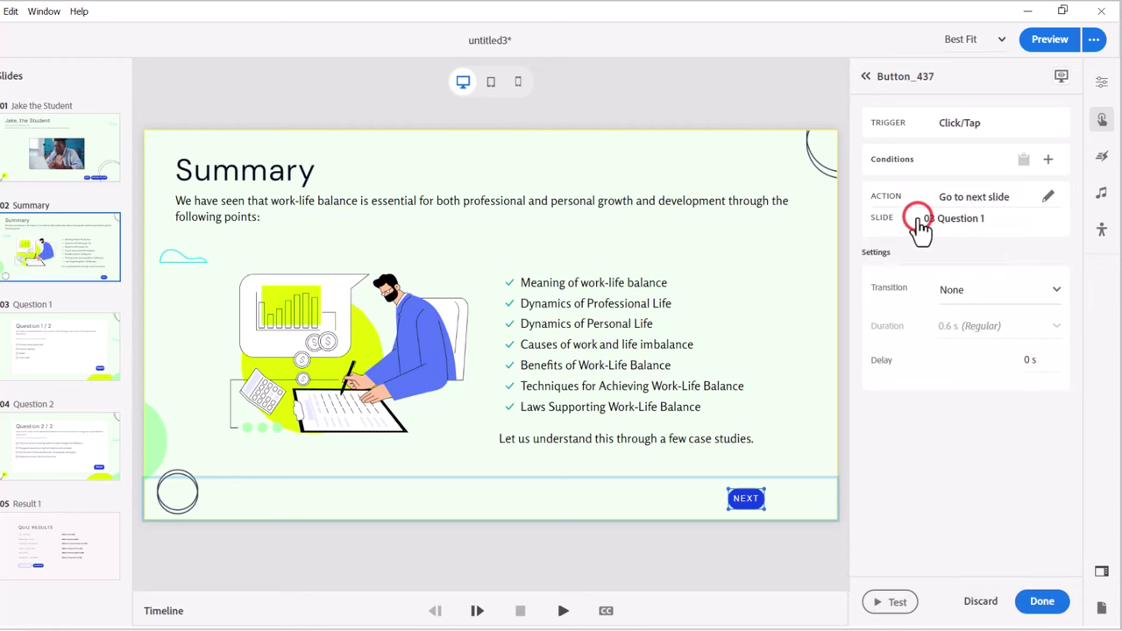
pyautogui.click(1042, 601)
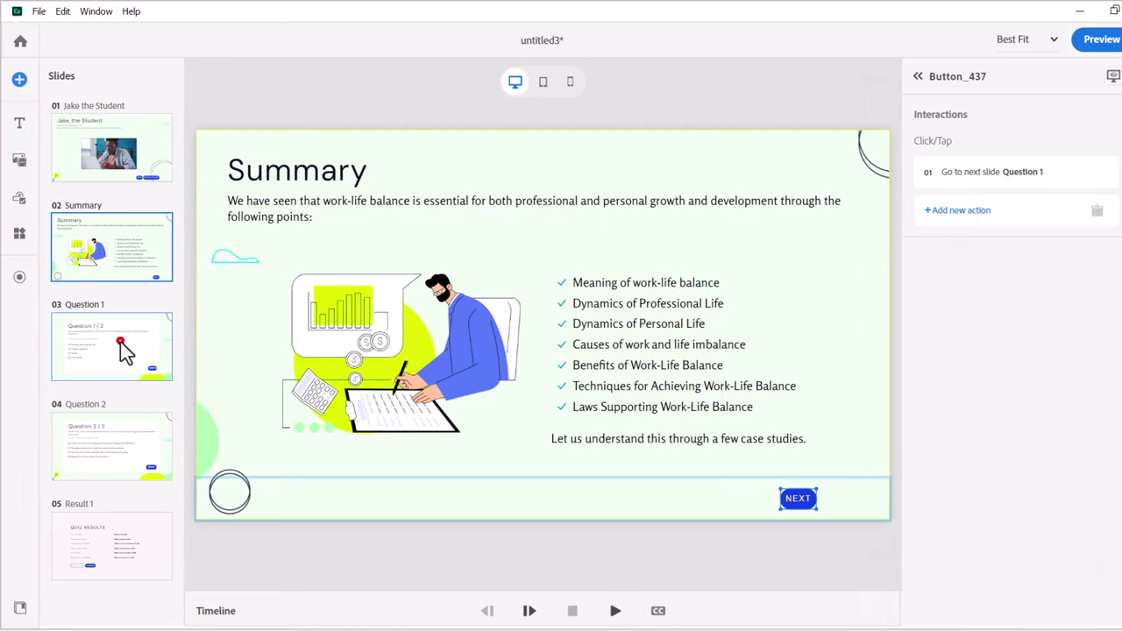
# Set the number of attempts for Question 1 to 2 and check which answer is marked correct.
pyautogui.click(122, 351)
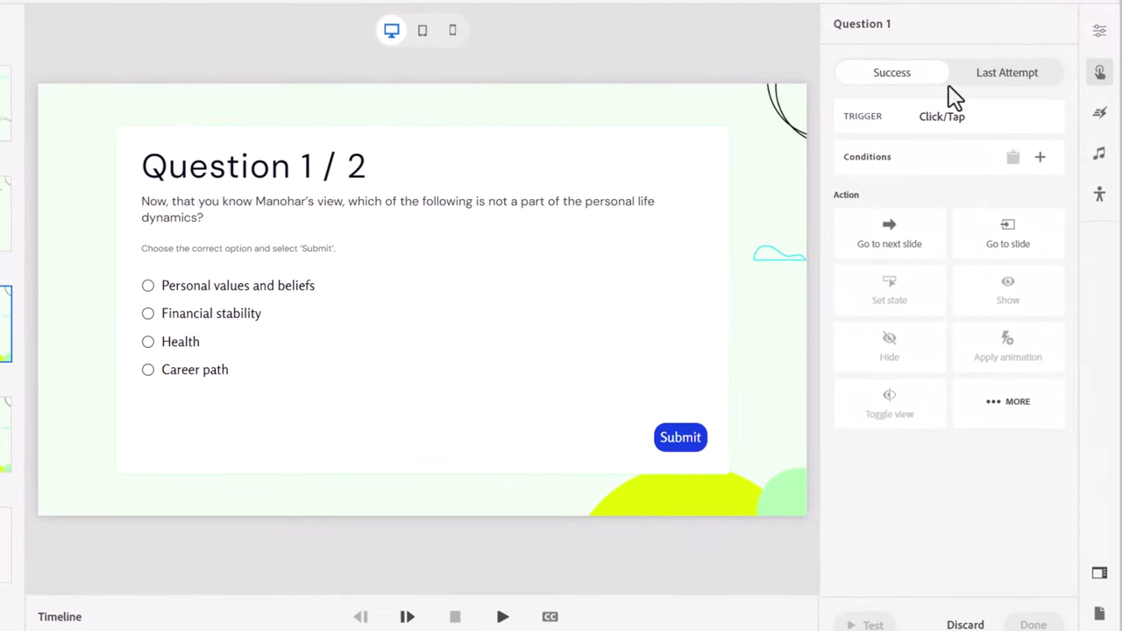
pyautogui.click(1100, 33)
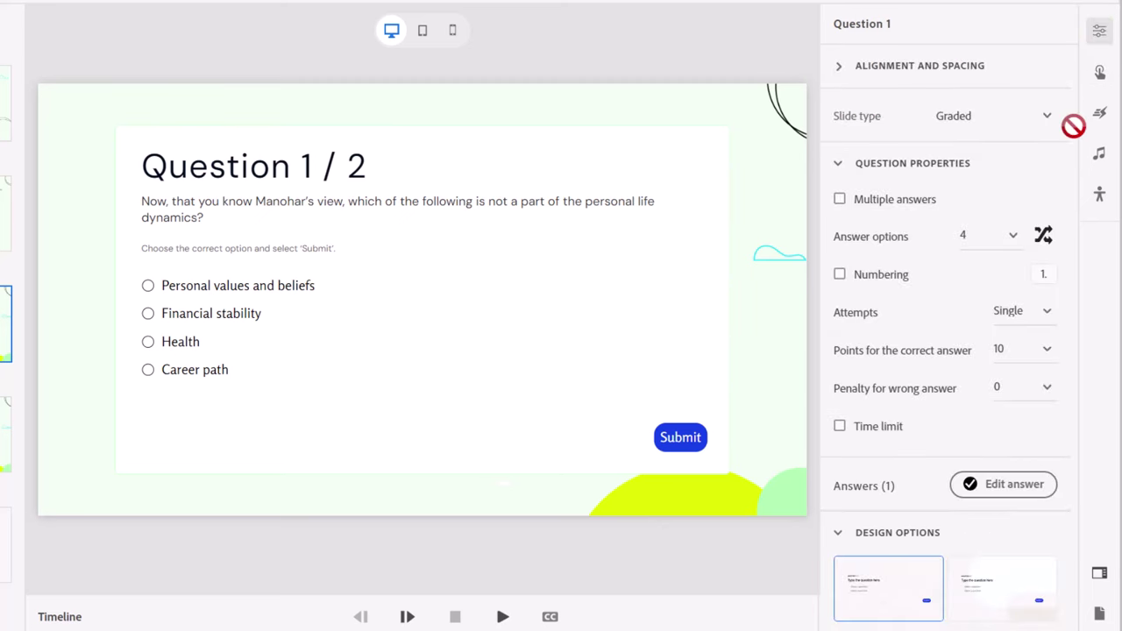
pyautogui.click(1017, 316)
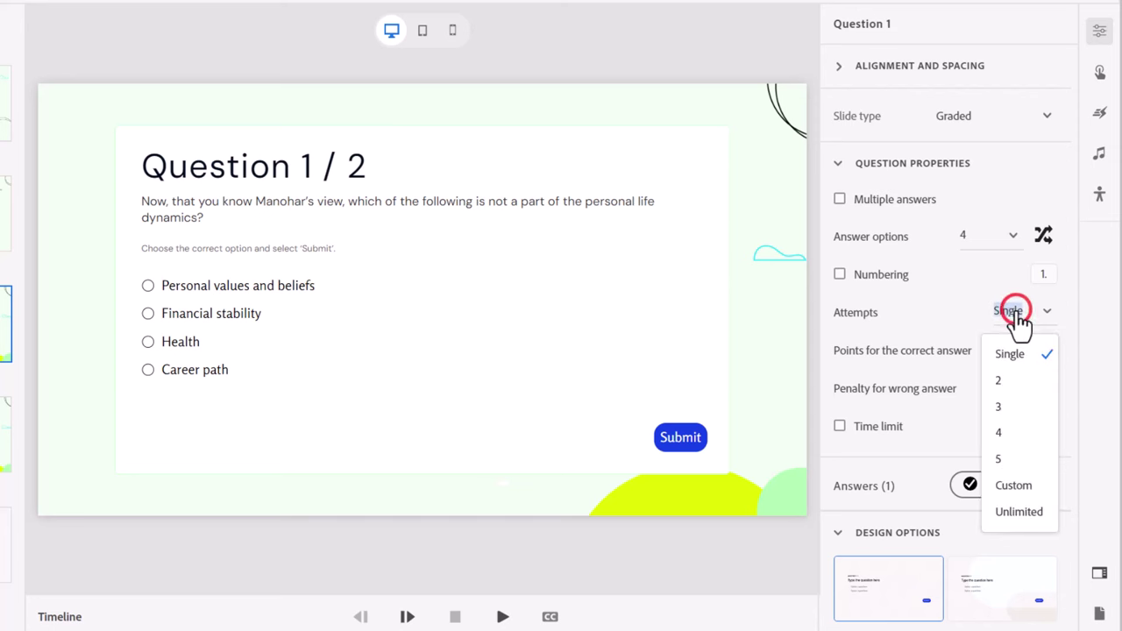
pyautogui.click(1000, 379)
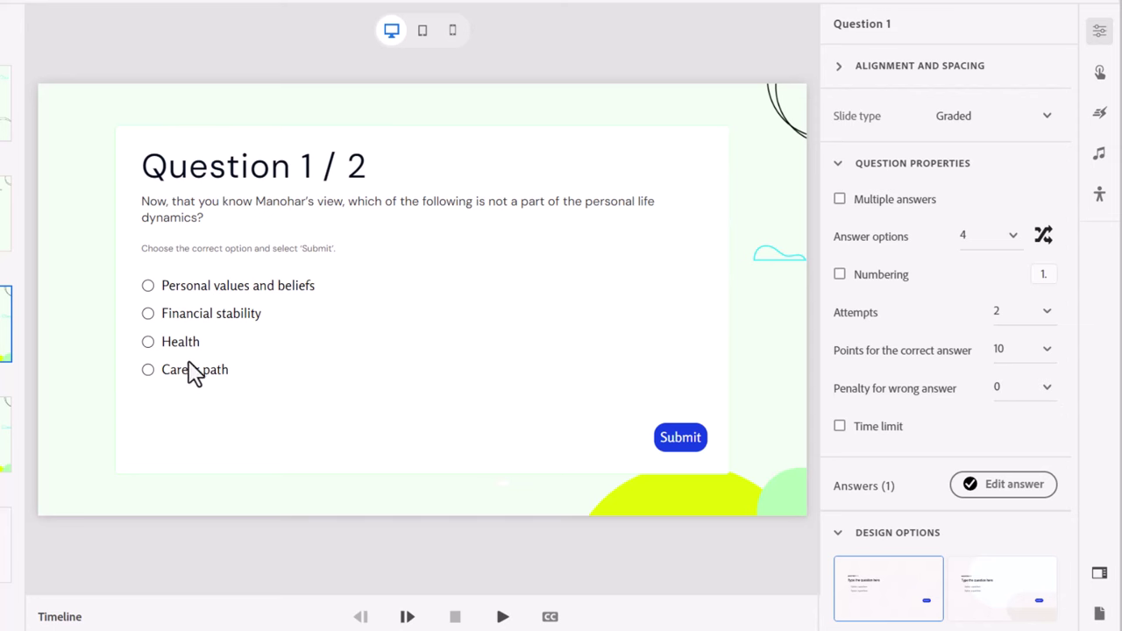
pyautogui.click(1015, 484)
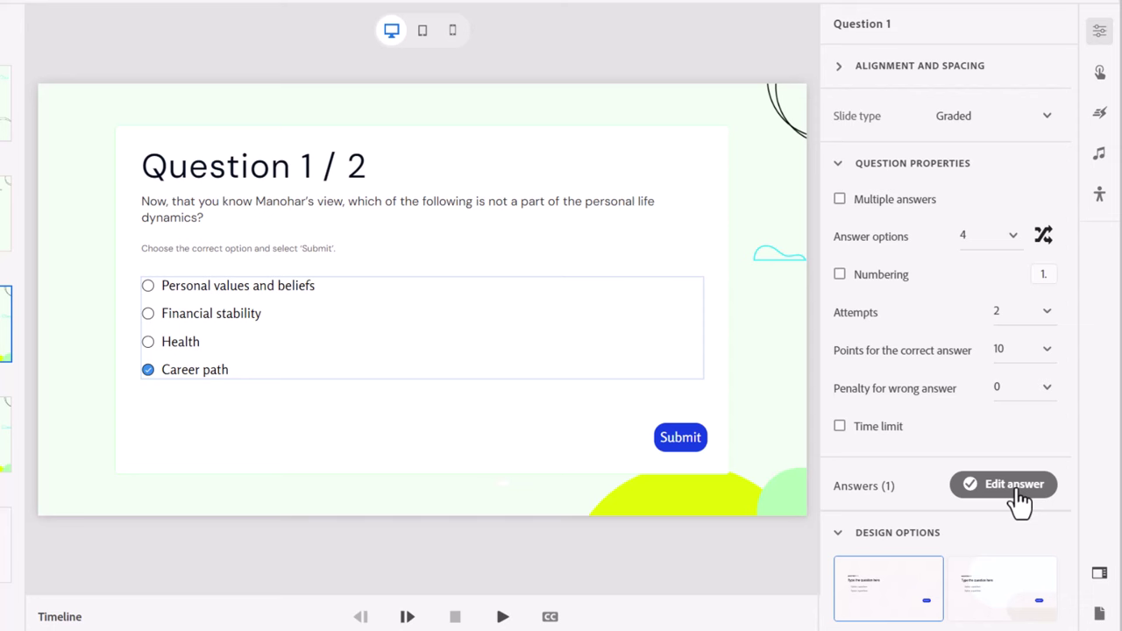
pyautogui.click(1024, 474)
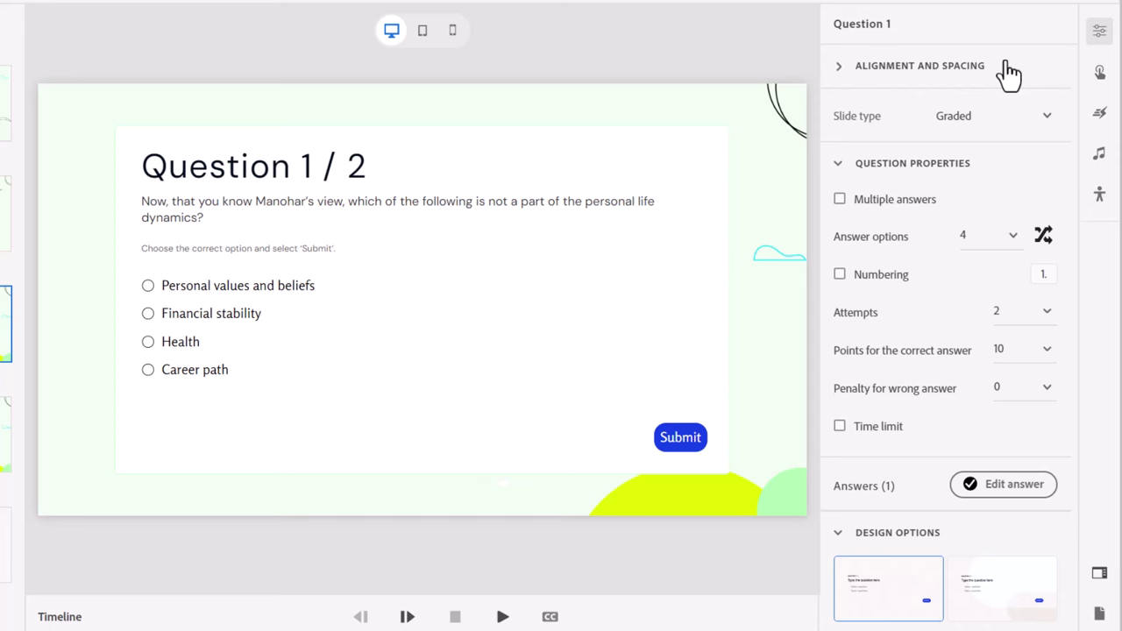
# Set Question 1's Success action to go to the next slide and its Last Attempt action to go to the Jake the Student slide.
pyautogui.click(1101, 71)
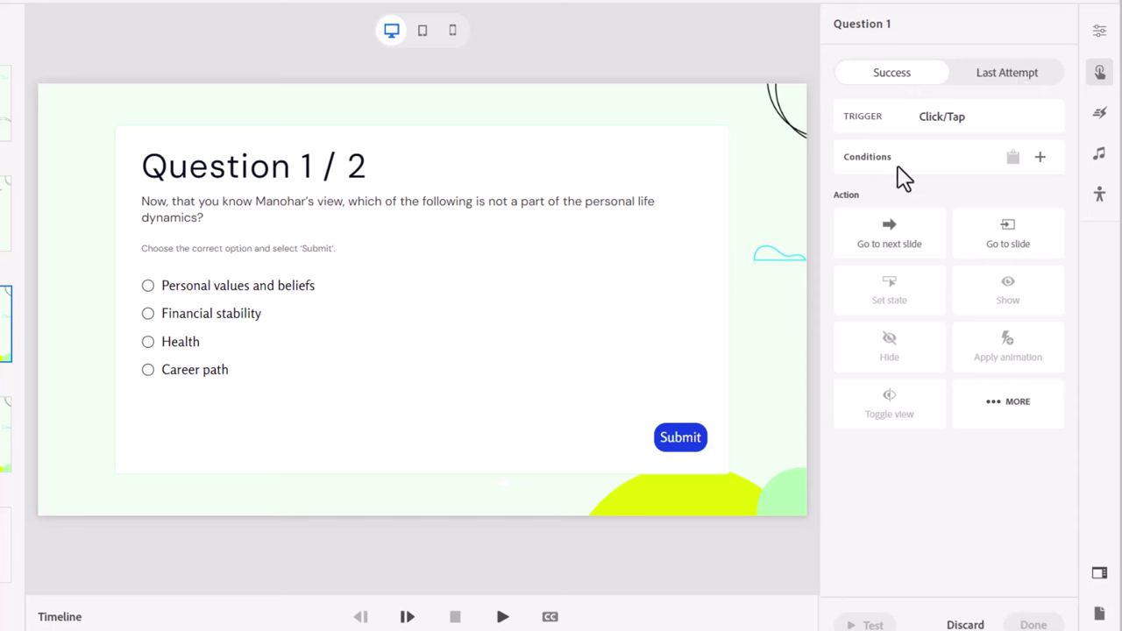
pyautogui.click(893, 235)
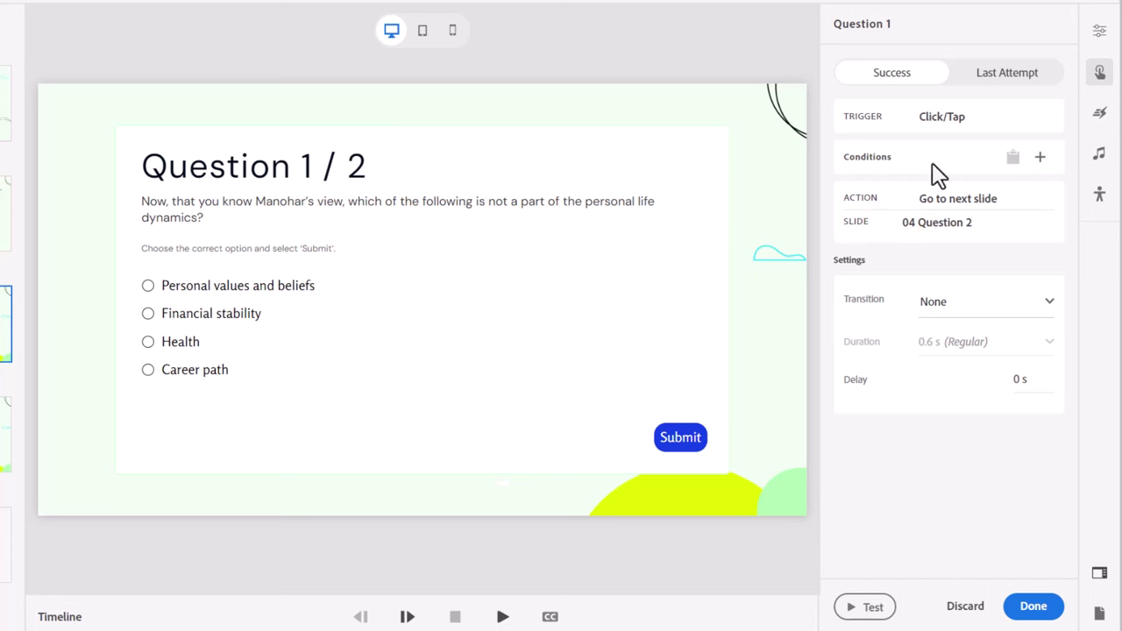
pyautogui.click(1009, 79)
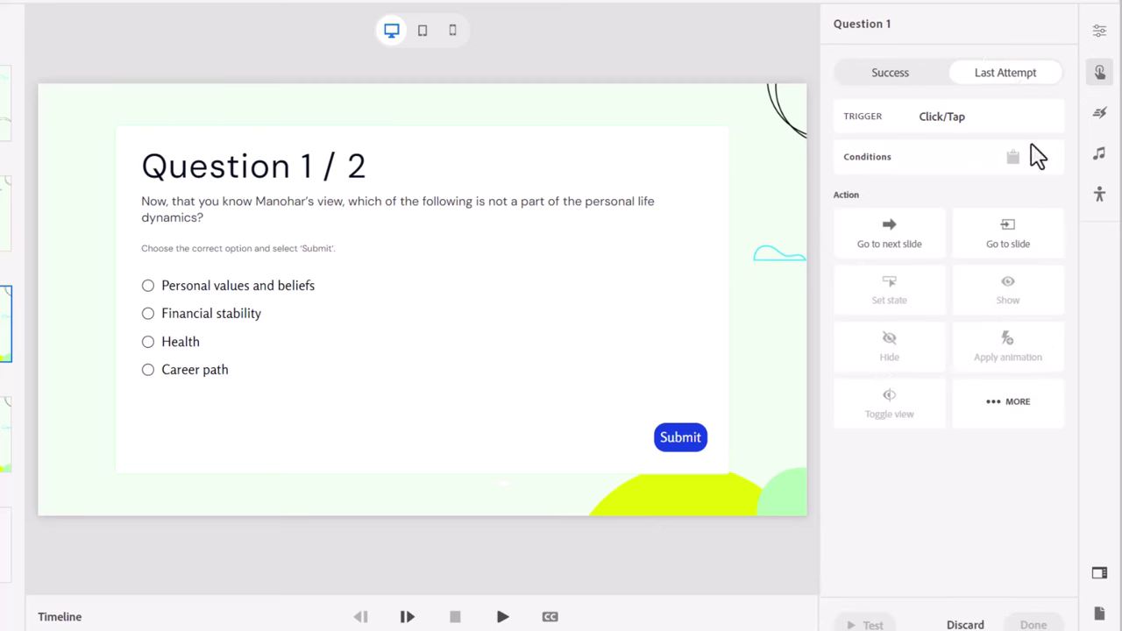
pyautogui.click(1010, 247)
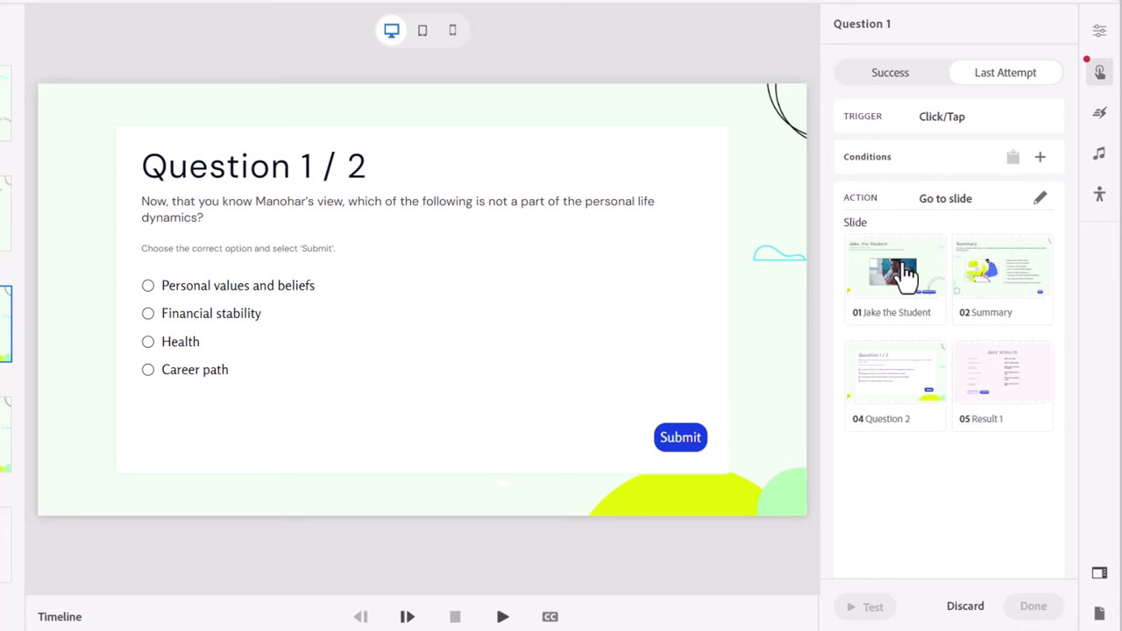
pyautogui.click(897, 270)
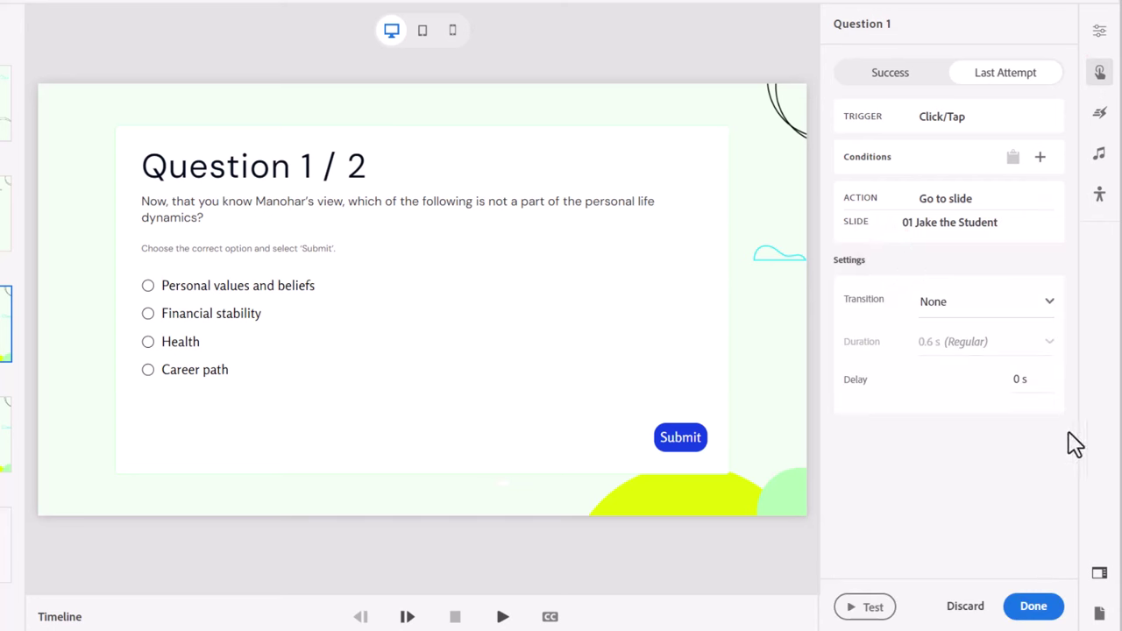
pyautogui.click(1035, 609)
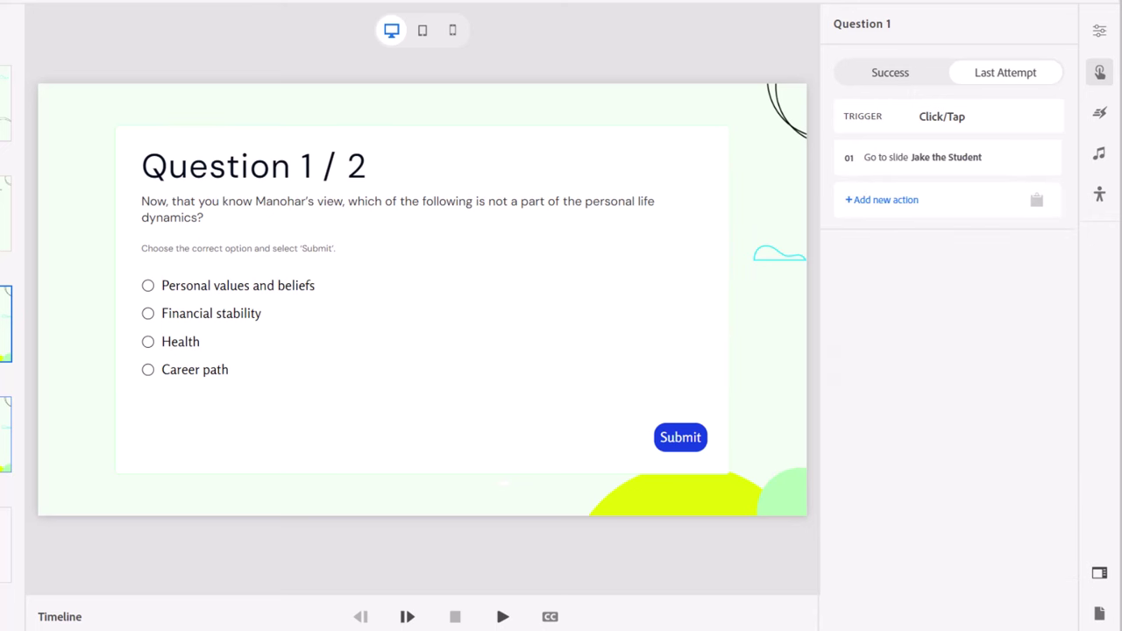
# Set the number of attempts for Question 2 to 2 and check which answers are marked correct.
pyautogui.click(6, 434)
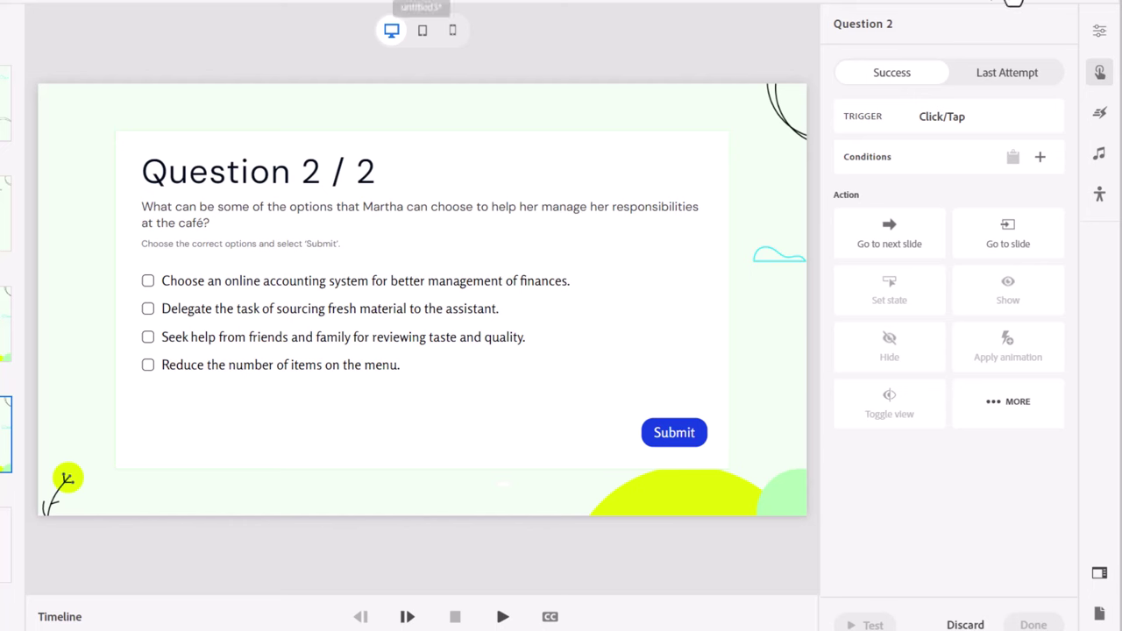
pyautogui.click(1100, 32)
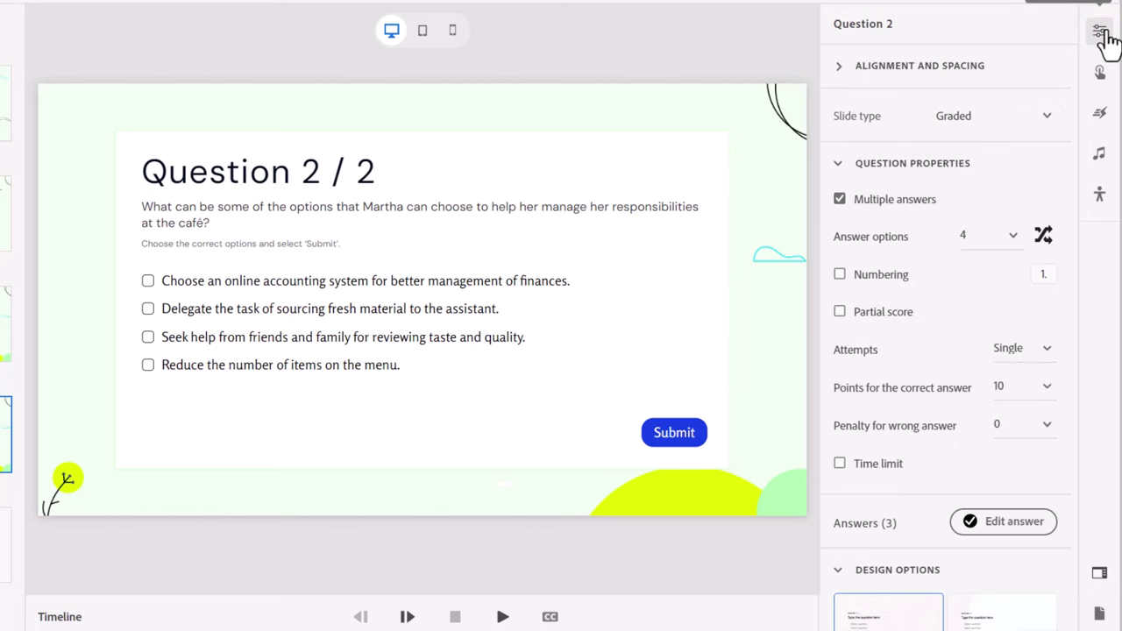
pyautogui.click(1012, 355)
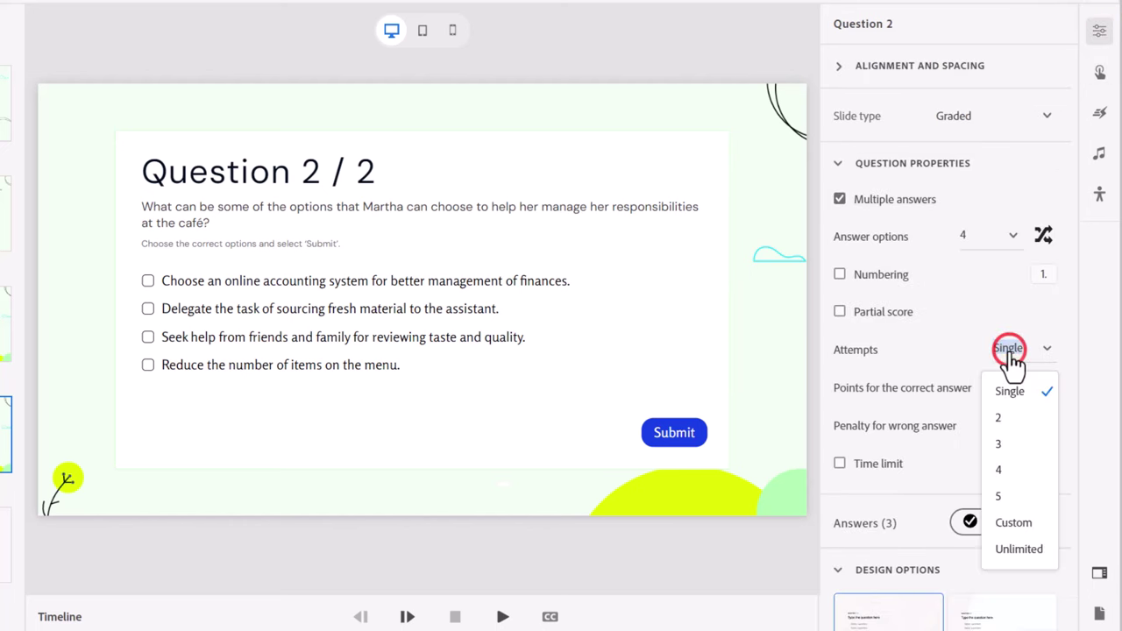
pyautogui.click(1013, 418)
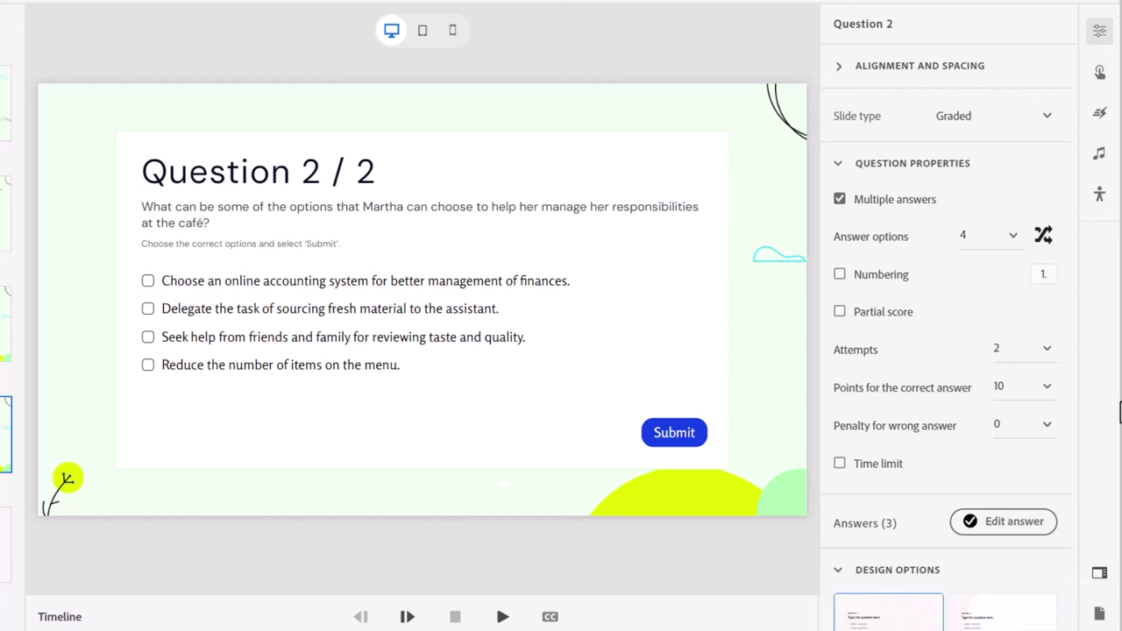
pyautogui.click(1004, 526)
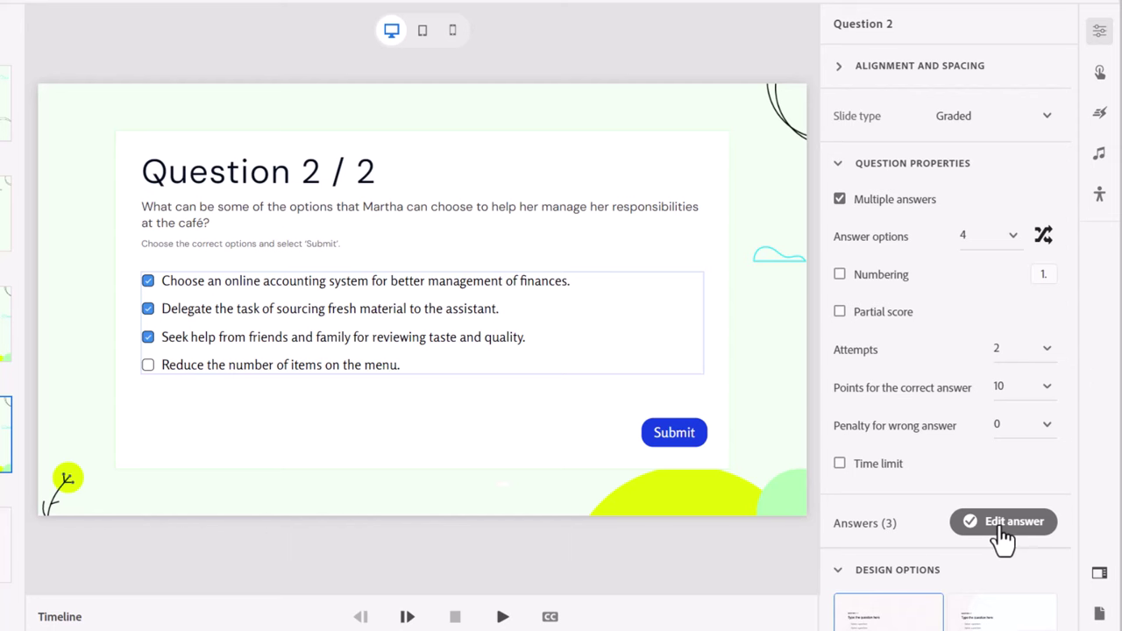
pyautogui.click(1004, 526)
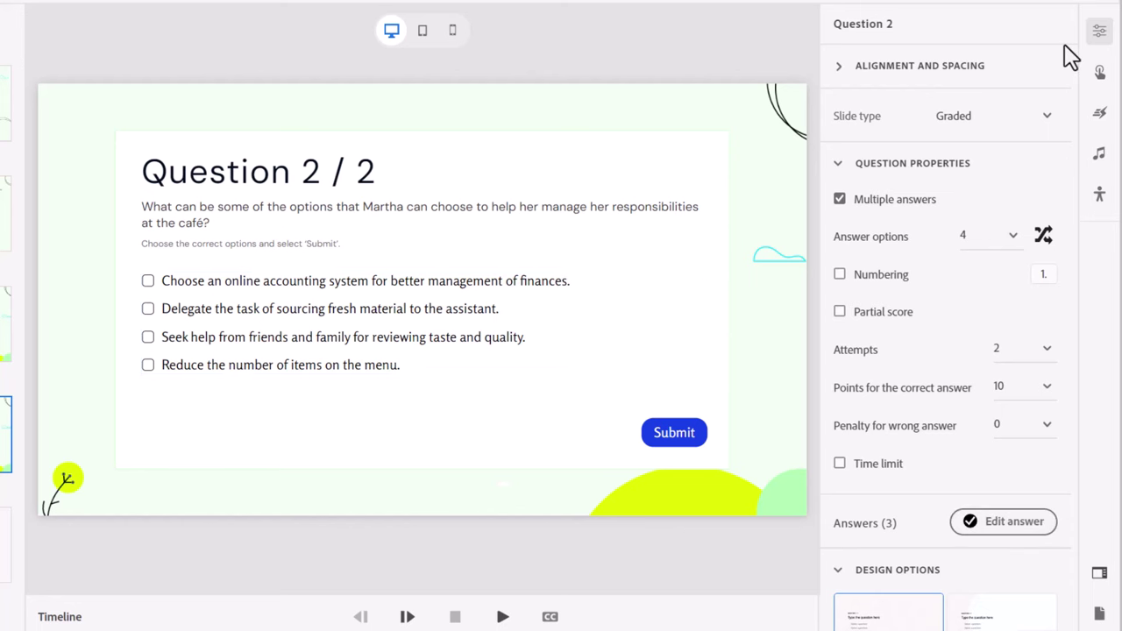
# Set Question 2's Success action to go to the next slide and its Last Attempt action to go to the Jake the Student slide.
pyautogui.click(1101, 72)
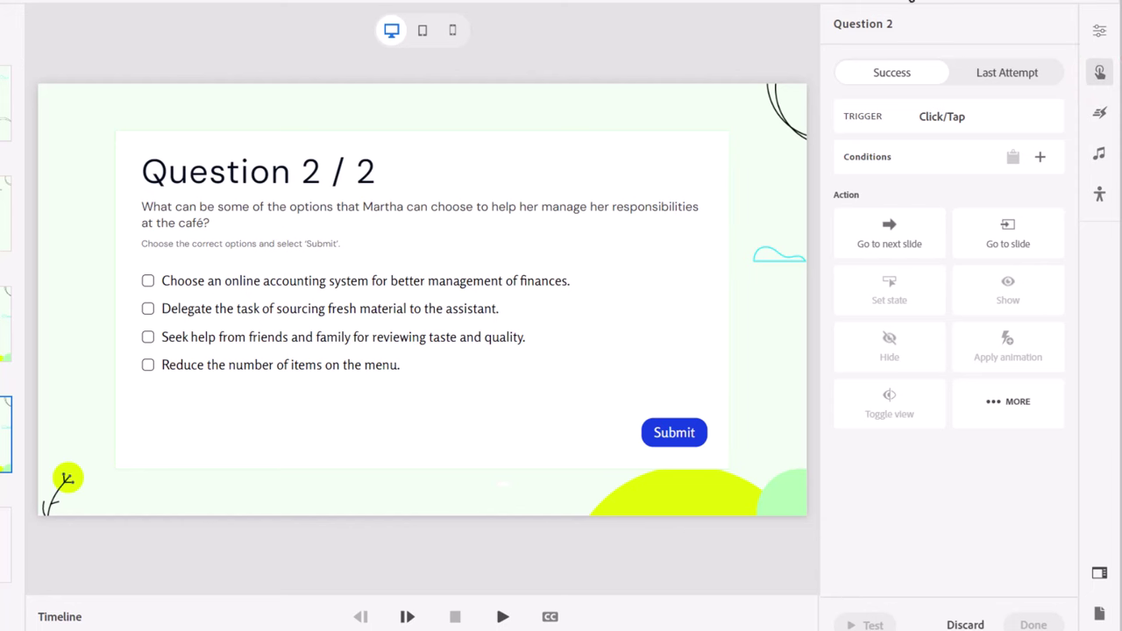
pyautogui.click(889, 239)
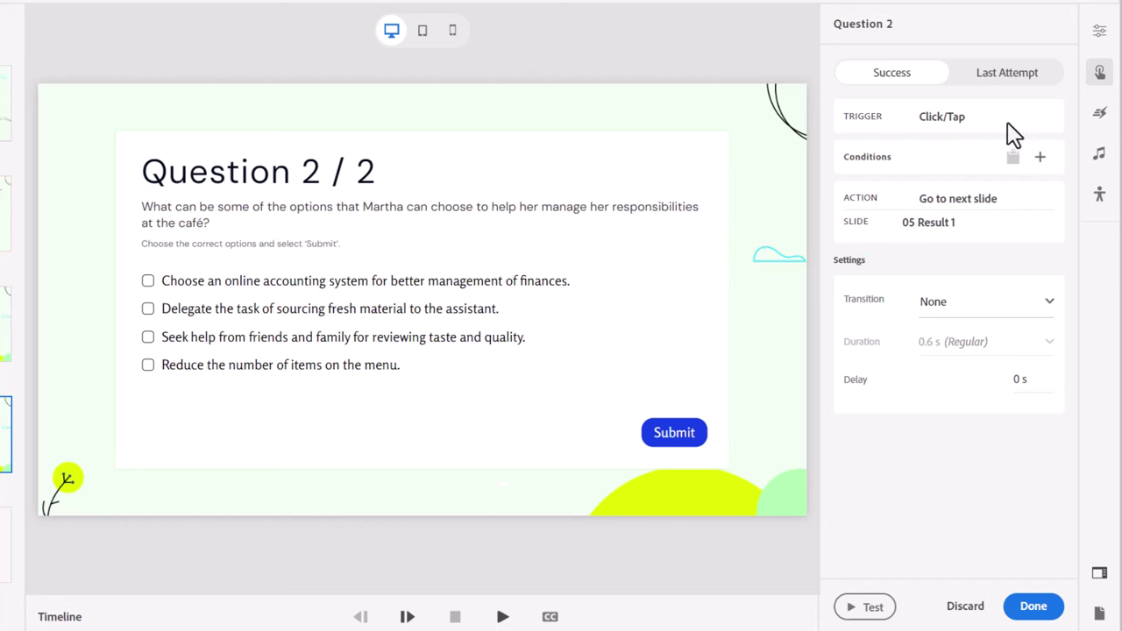
pyautogui.click(1009, 73)
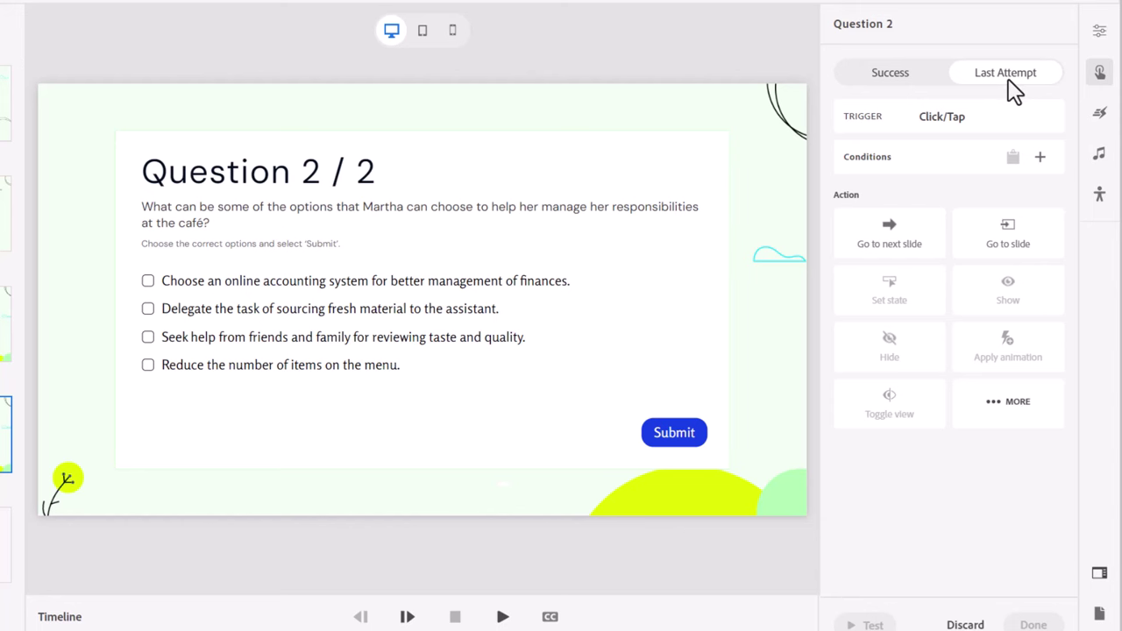
pyautogui.click(1011, 246)
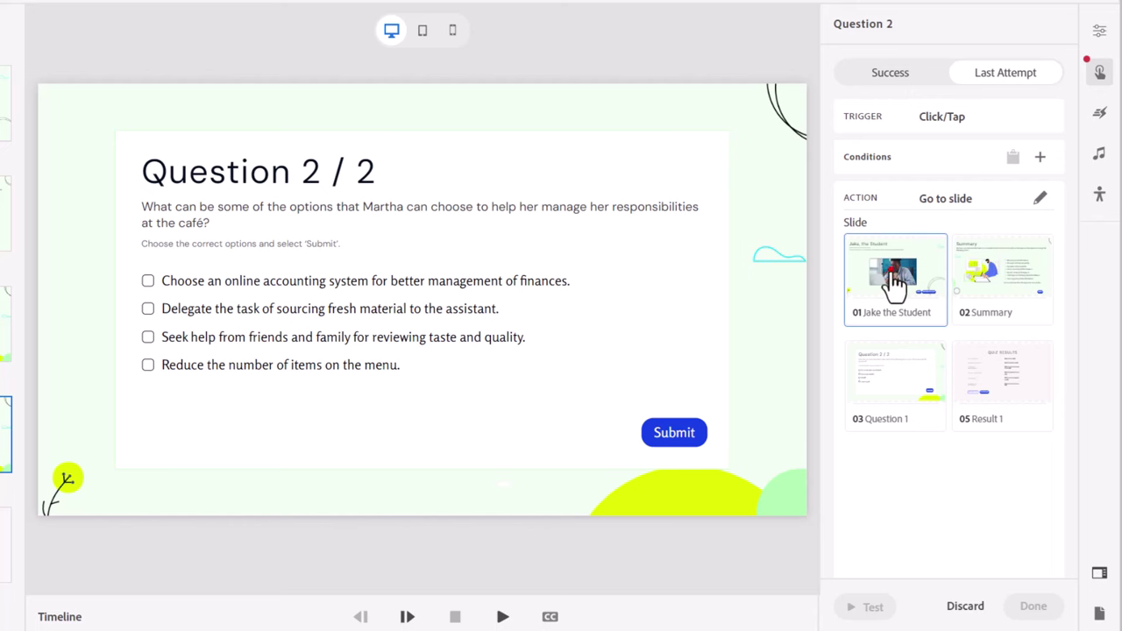
pyautogui.click(894, 283)
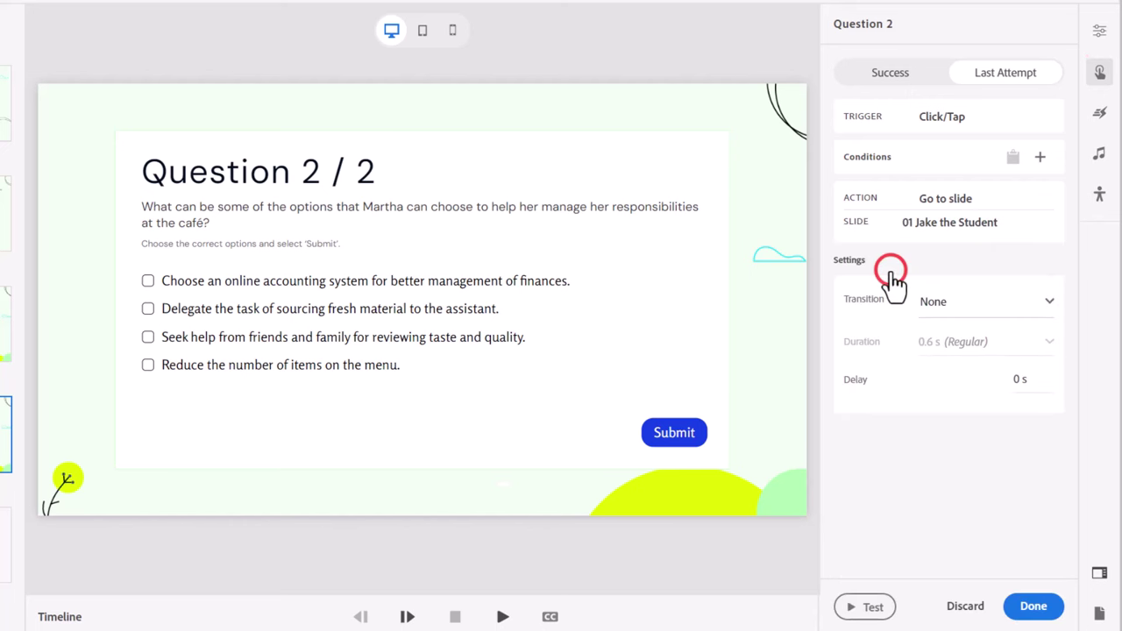
pyautogui.click(1032, 607)
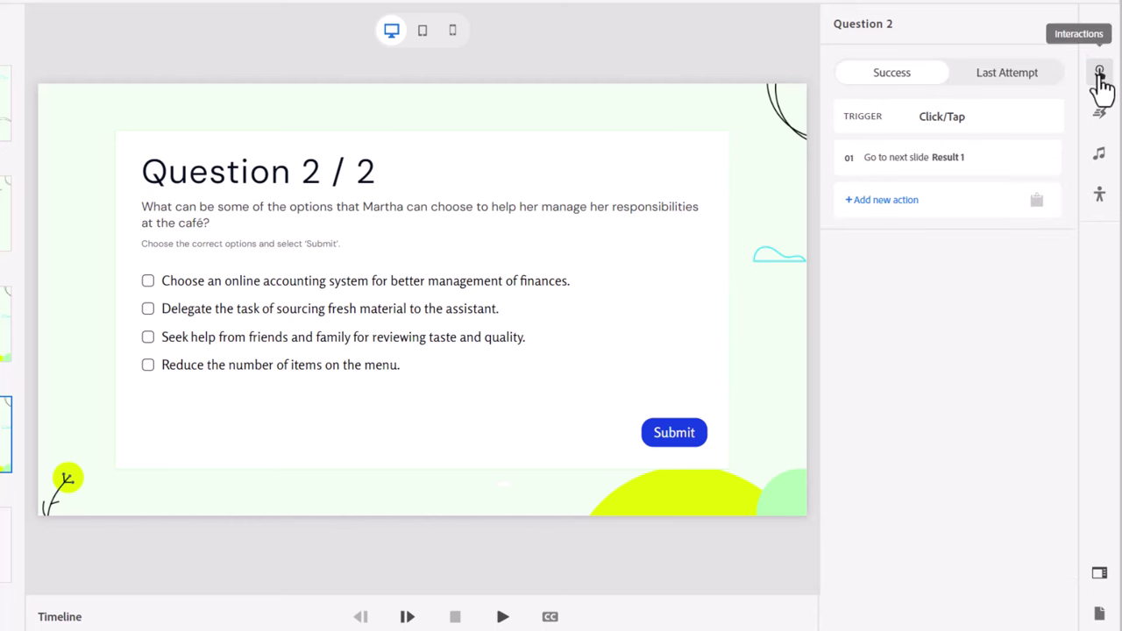
# Check the project's table of contents and playbar settings, including the Show Playbar option.
pyautogui.click(1098, 576)
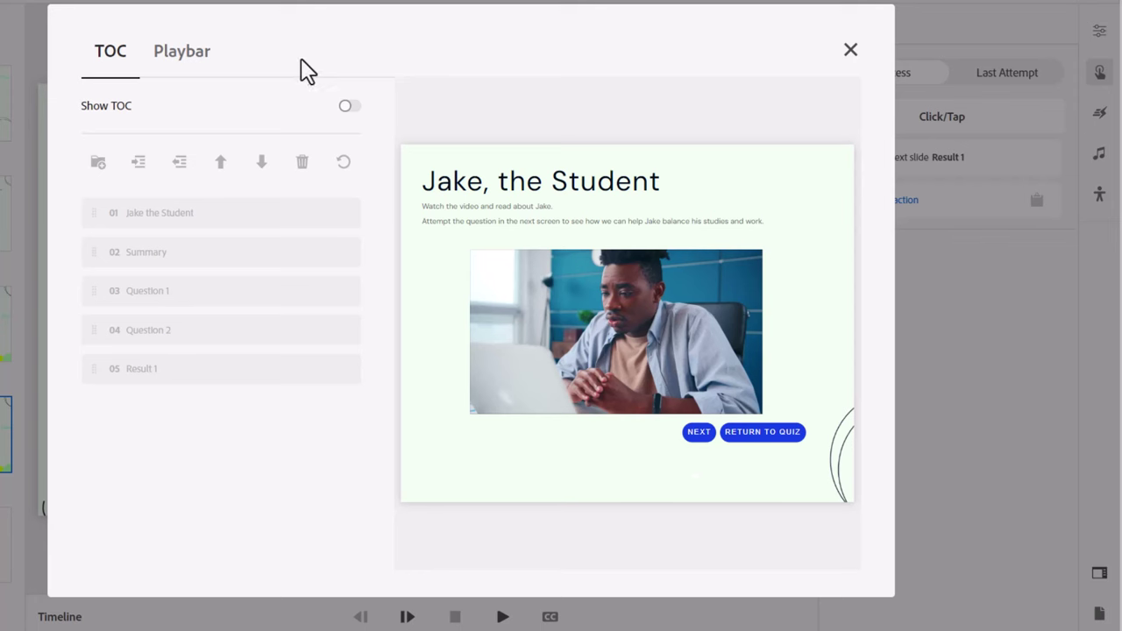
pyautogui.click(186, 60)
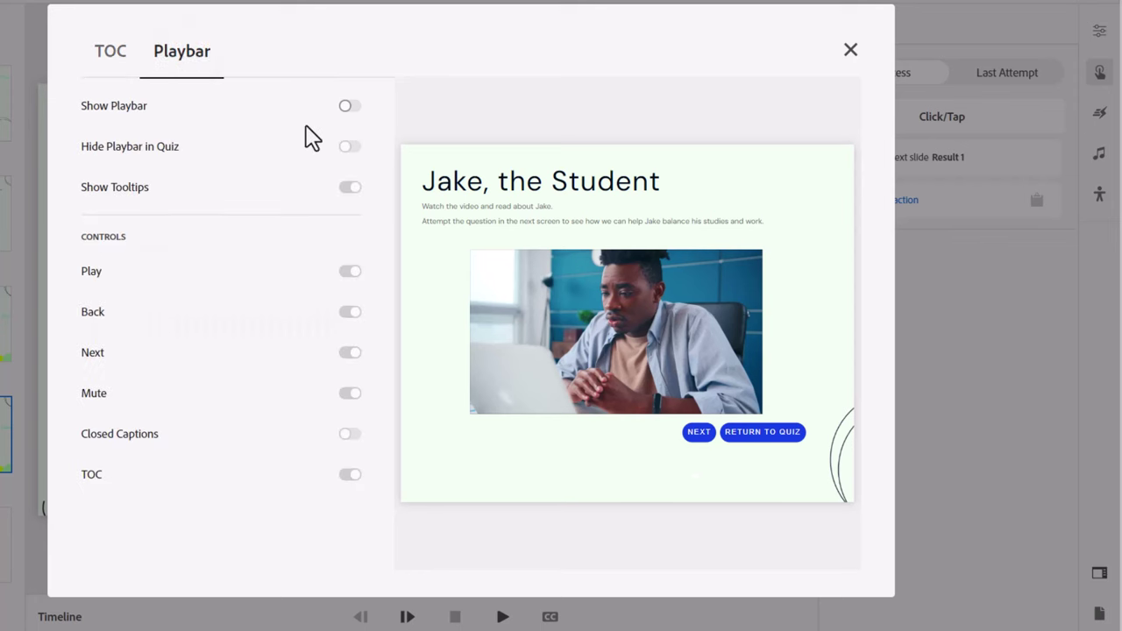
pyautogui.click(342, 111)
pyautogui.click(346, 113)
pyautogui.click(850, 50)
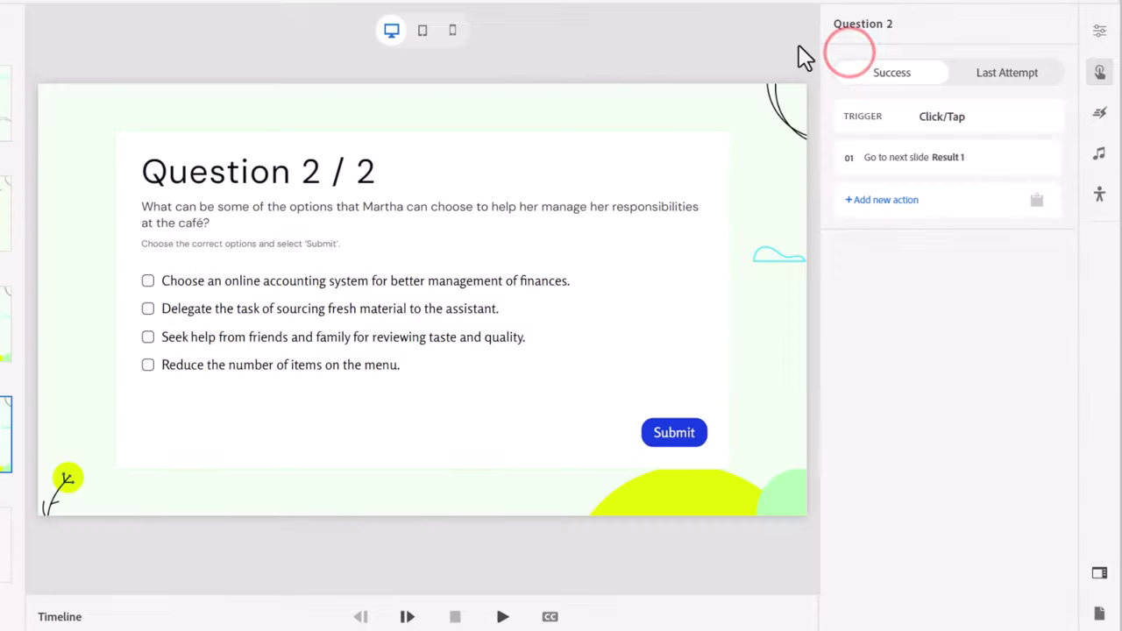
# Preview the project from the Jake the Student slide, advance to Question 1 and submit Career path as the answer.
pyautogui.click(106, 142)
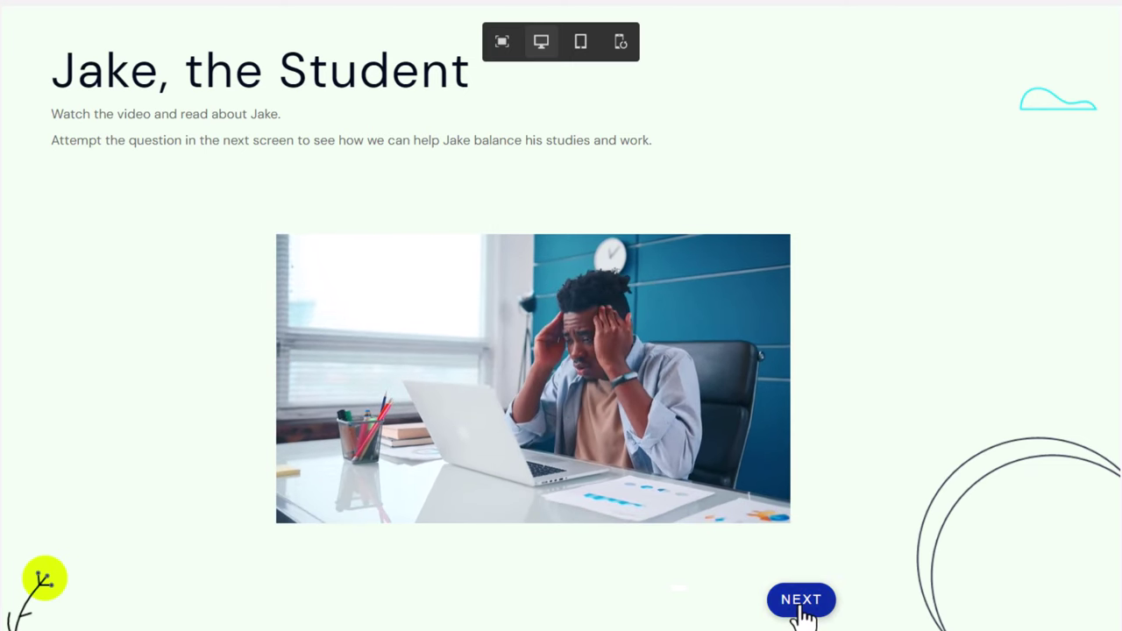
pyautogui.click(801, 604)
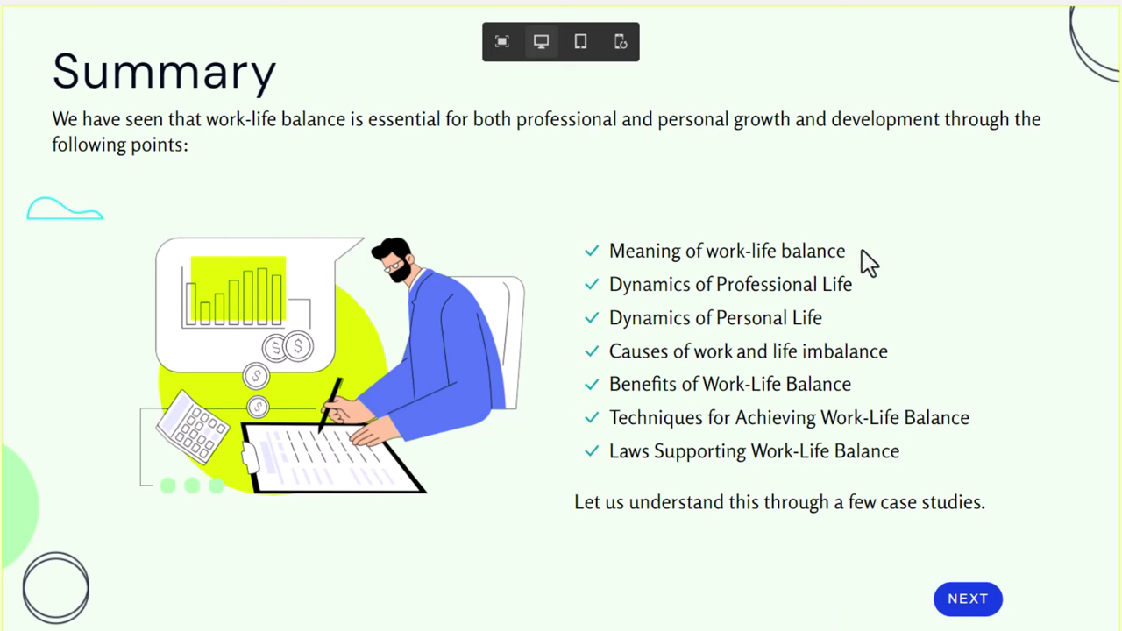
pyautogui.click(971, 603)
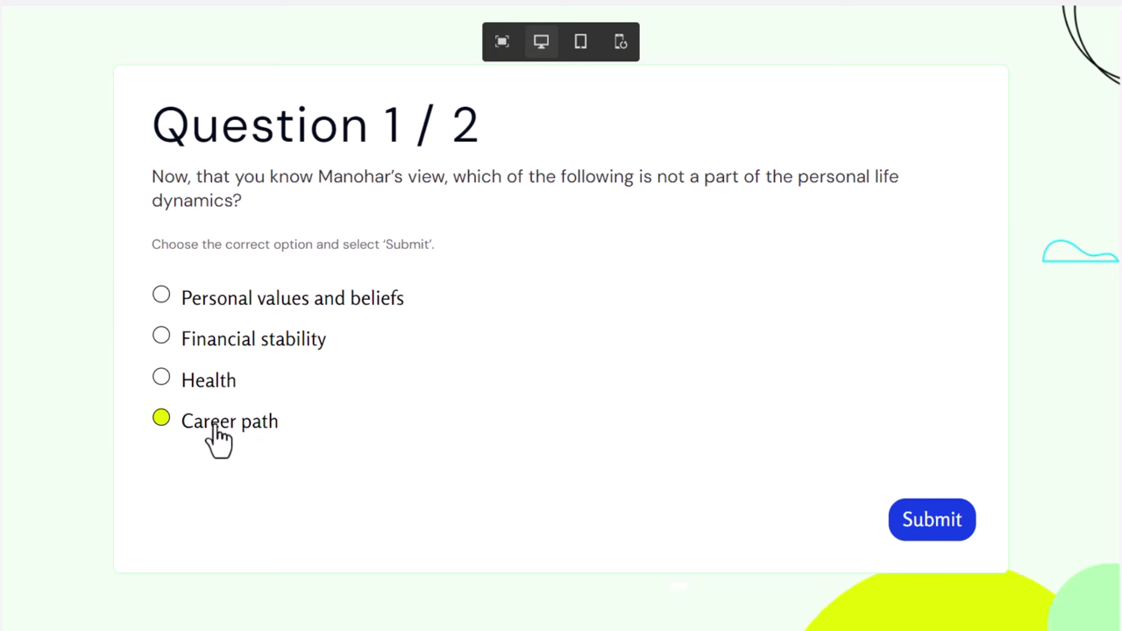
pyautogui.click(946, 524)
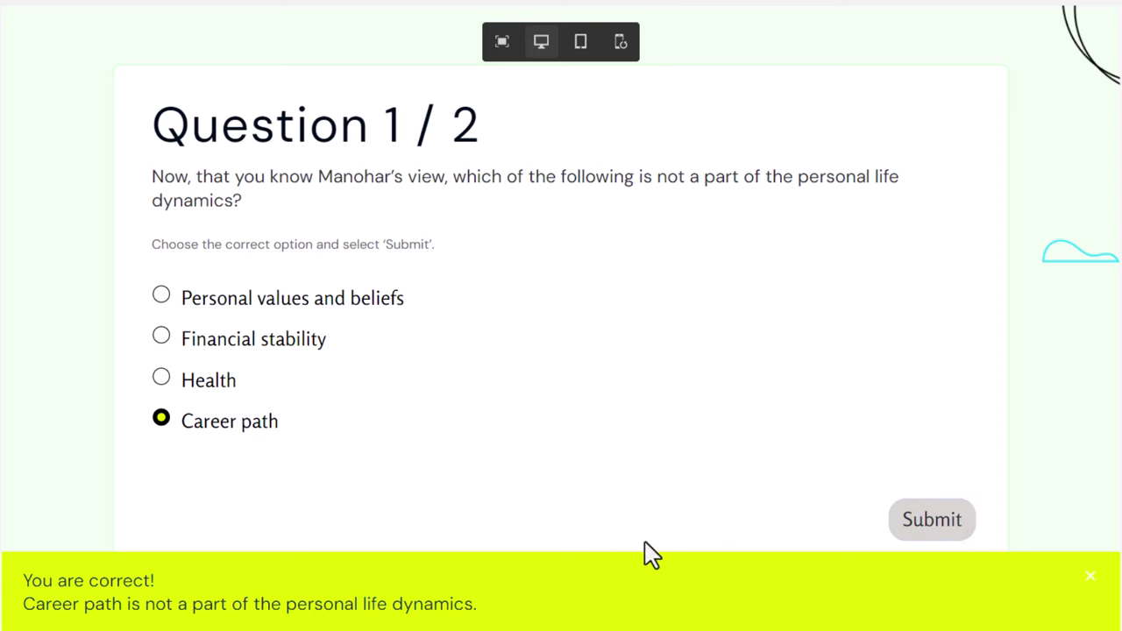
# Continue to Question 2 and submit the online accounting system, help from friends and family, and reduced menu items options as the first attempt.
pyautogui.click(597, 340)
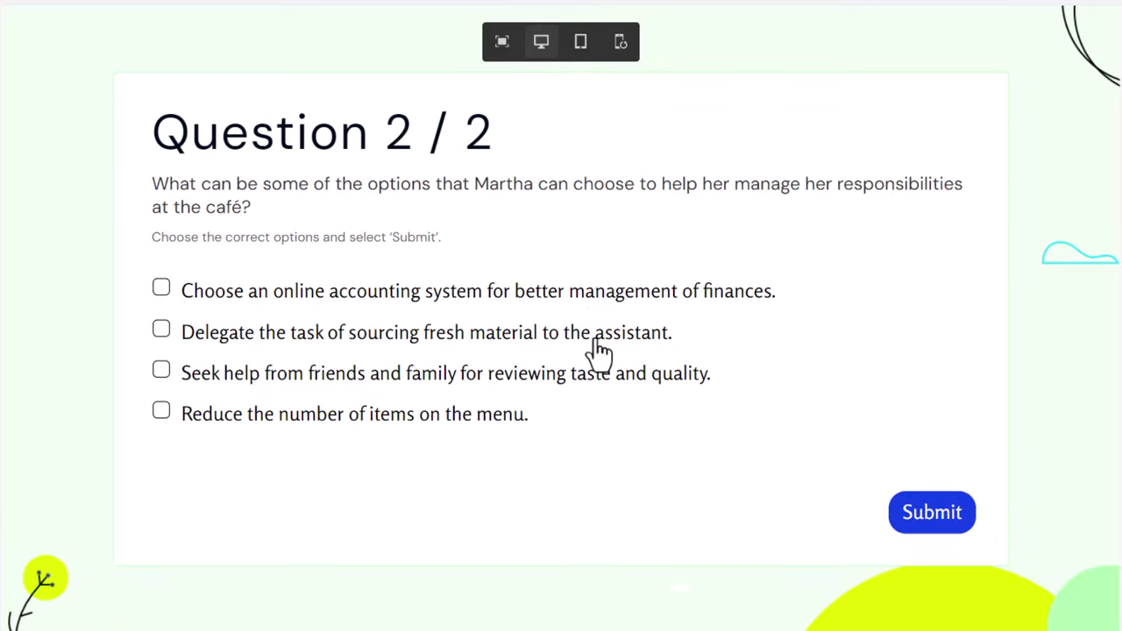
pyautogui.click(504, 291)
pyautogui.click(509, 375)
pyautogui.click(505, 421)
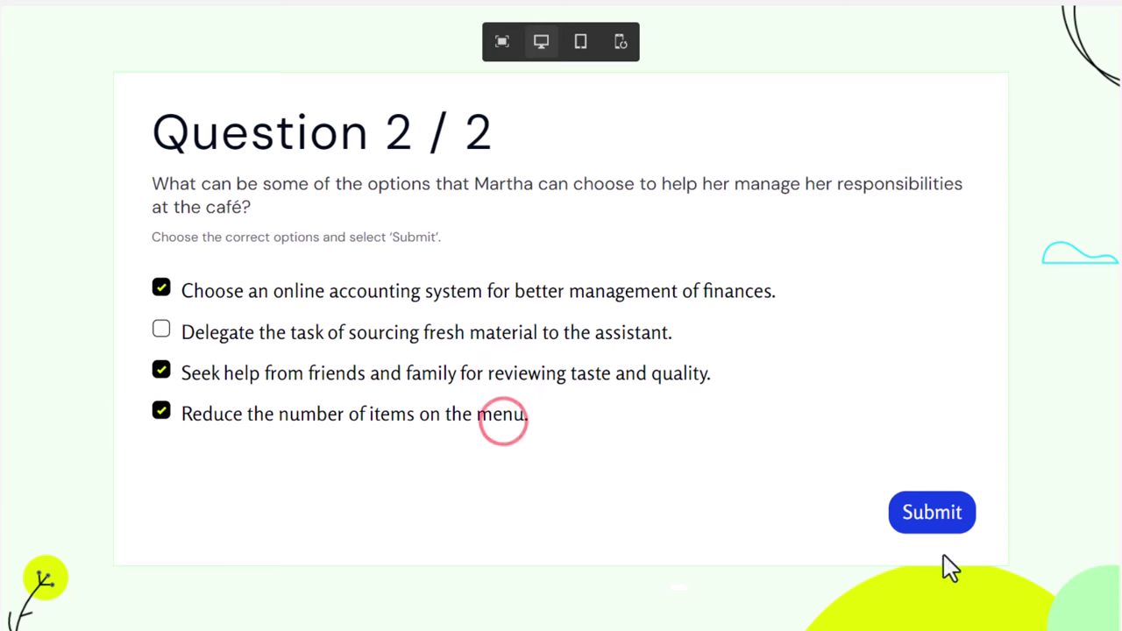
pyautogui.click(939, 517)
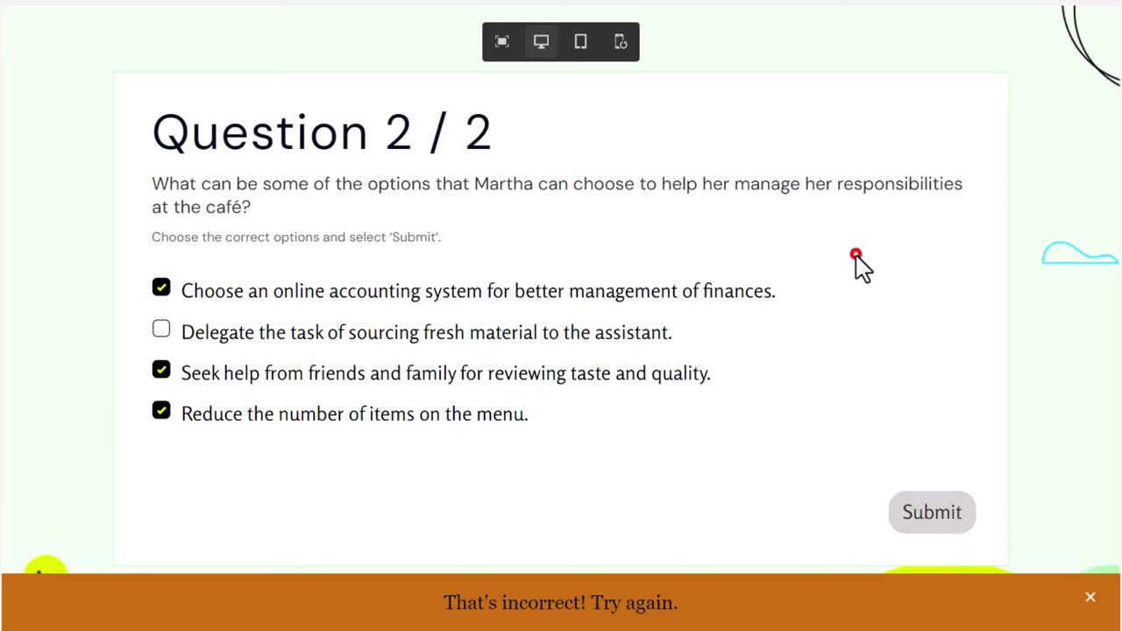
# Resubmit Question 2 with the assistant delegation option added and the friends and family option cleared, and return to the quiz from the Jake slide.
pyautogui.click(856, 254)
pyautogui.click(161, 329)
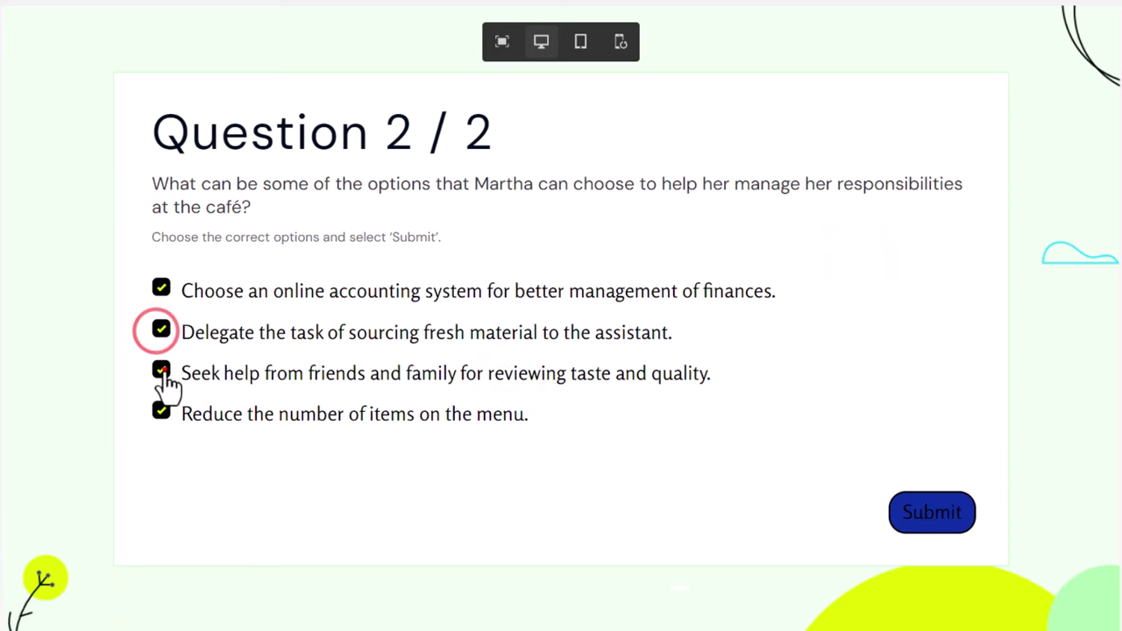
pyautogui.click(163, 371)
pyautogui.click(952, 517)
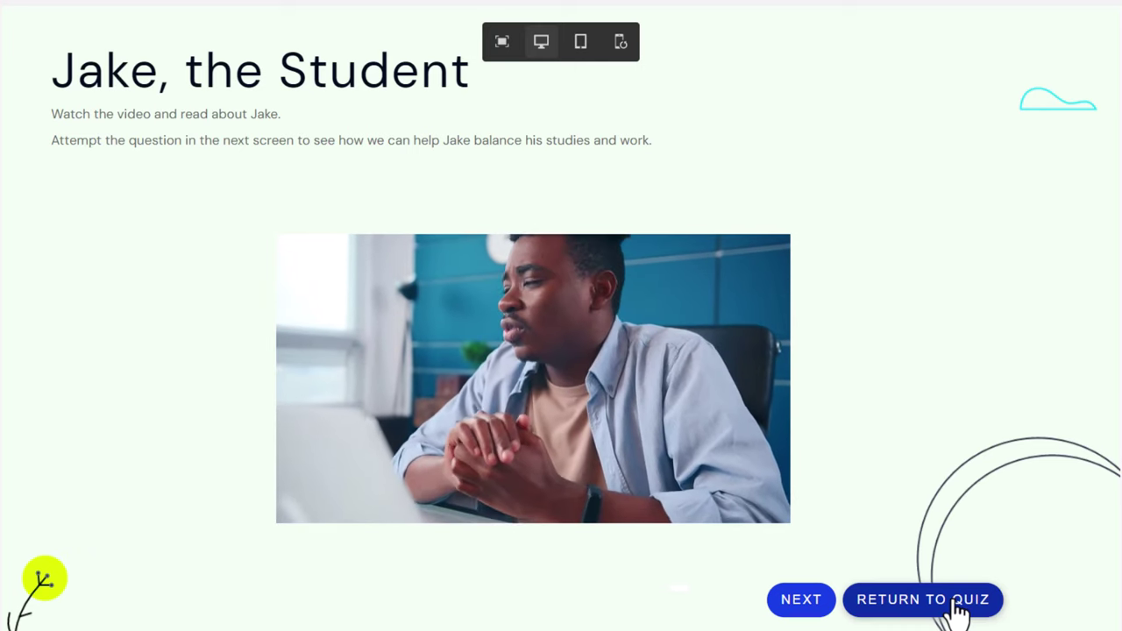
pyautogui.click(957, 603)
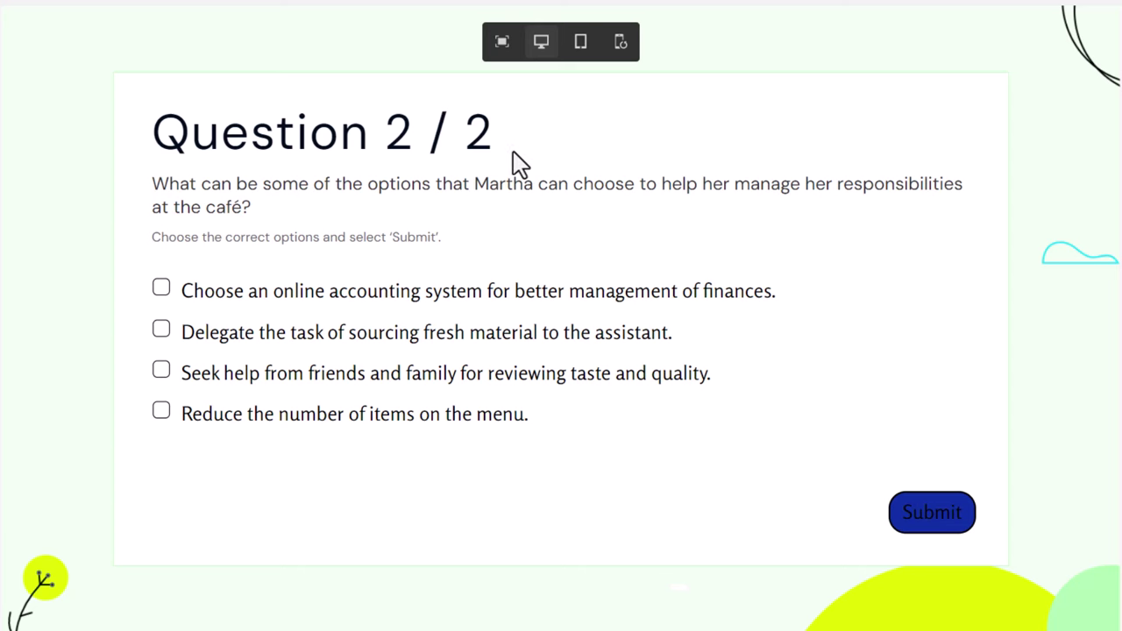
# Submit the online accounting system, assistant delegation, and friends and family options for Question 2 and proceed to the quiz results.
pyautogui.click(162, 289)
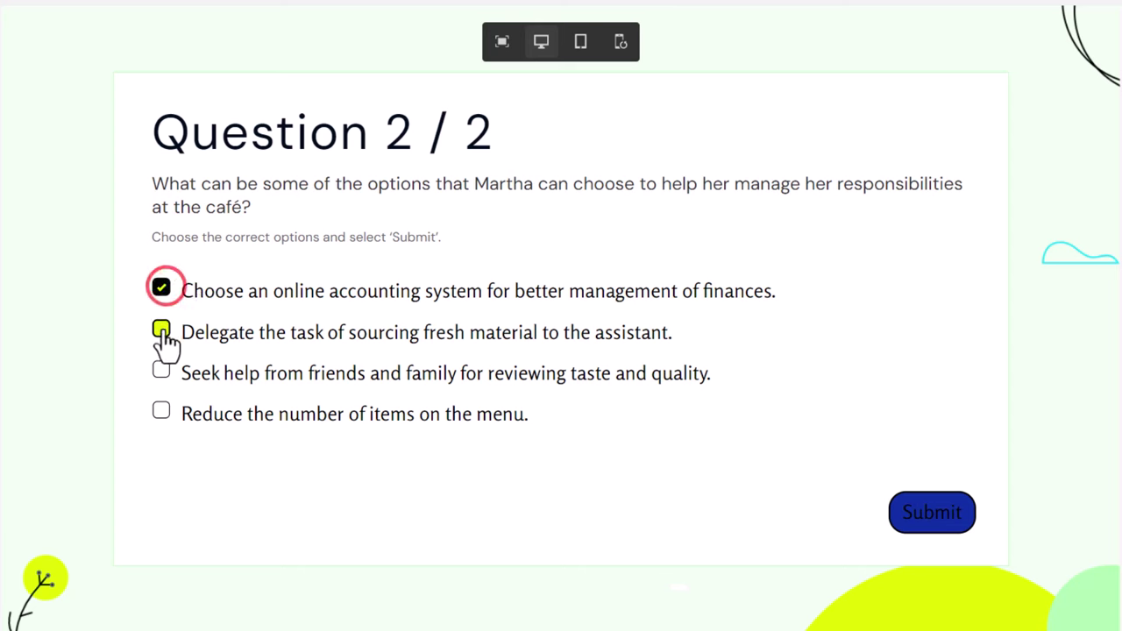
pyautogui.click(162, 331)
pyautogui.click(175, 371)
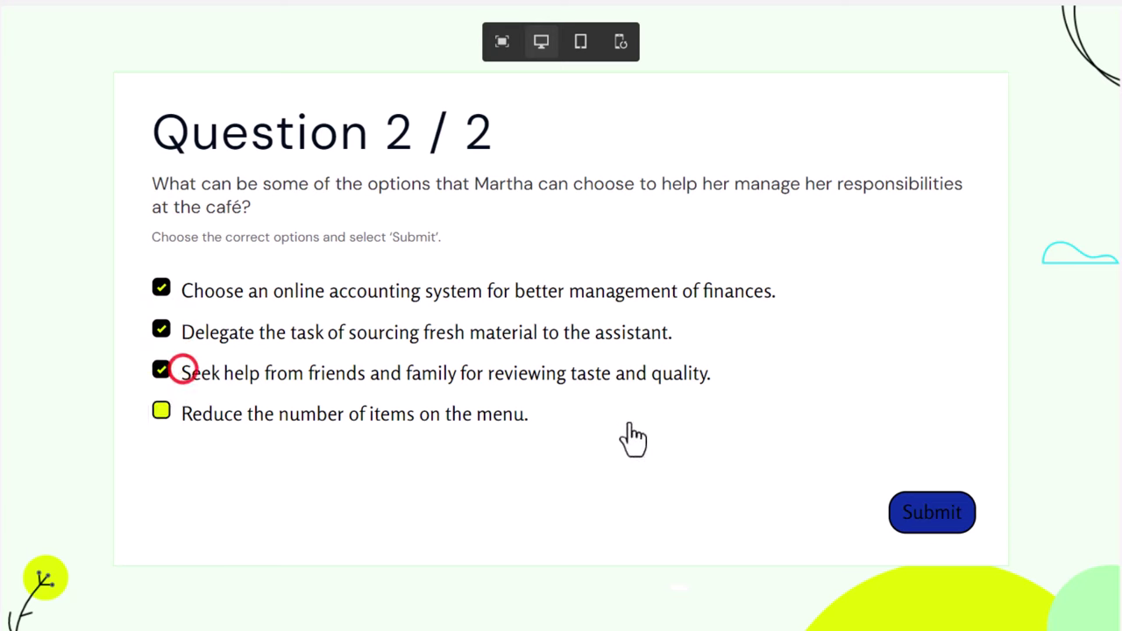
pyautogui.click(945, 522)
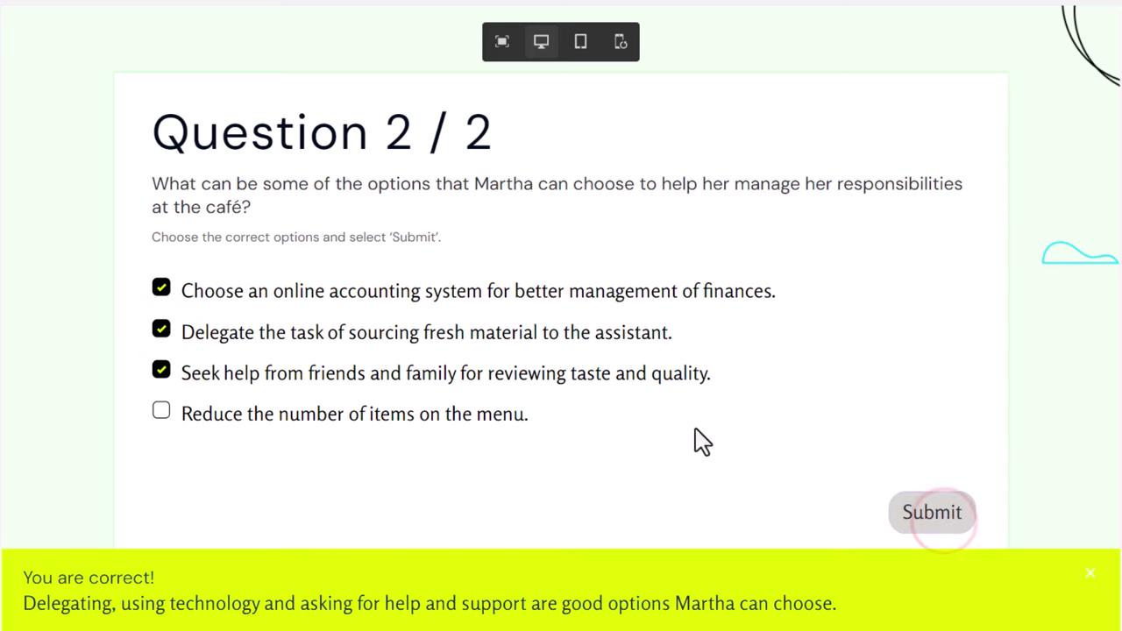
pyautogui.click(677, 415)
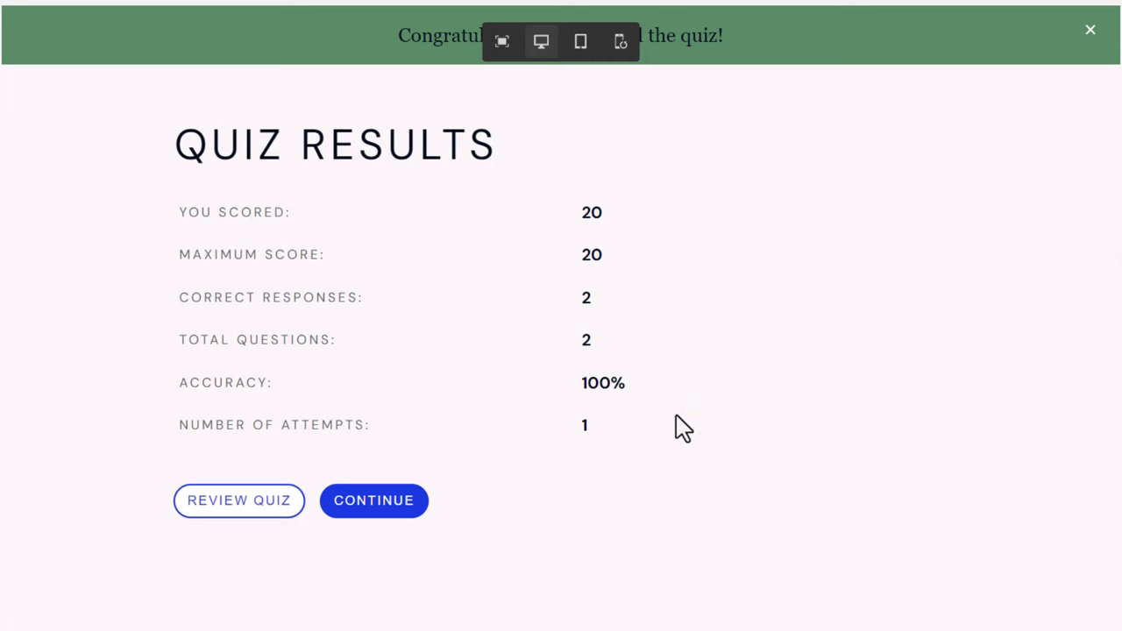